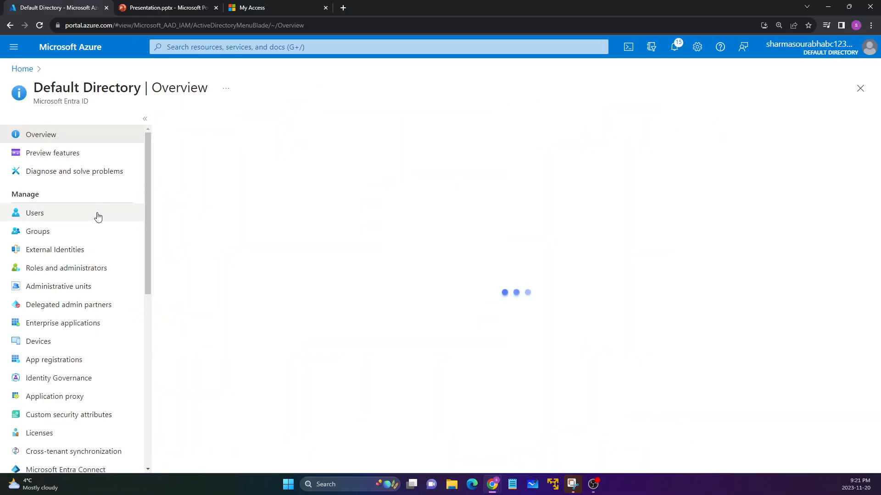
Open GroupA from the directory's groups and examine its direct members.
left_click(69, 232)
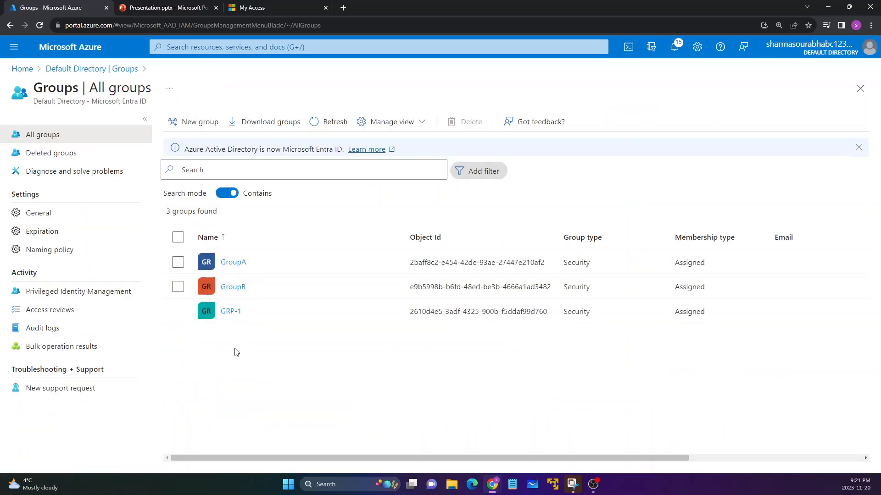
left_click(235, 264)
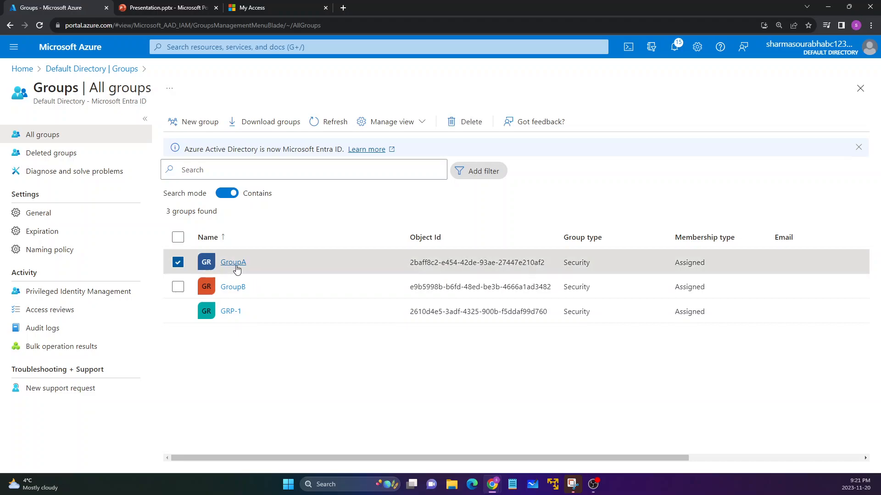
left_click(67, 219)
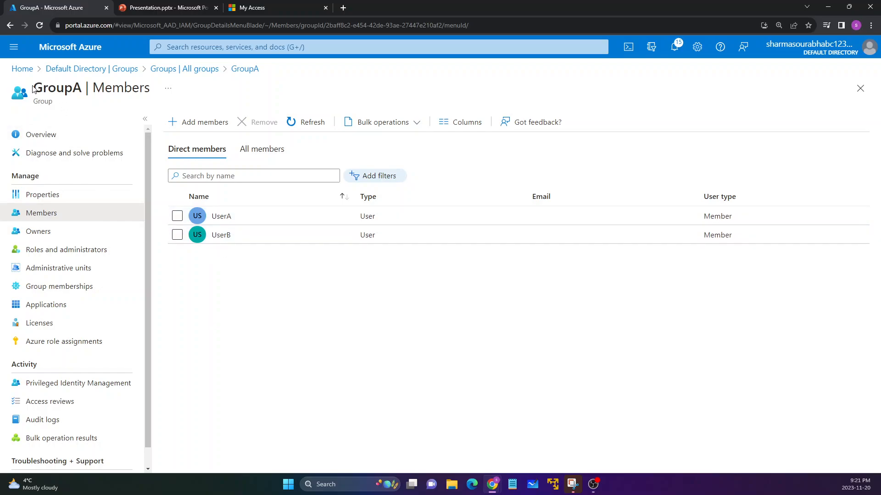
left_click_drag(33, 88, 72, 95)
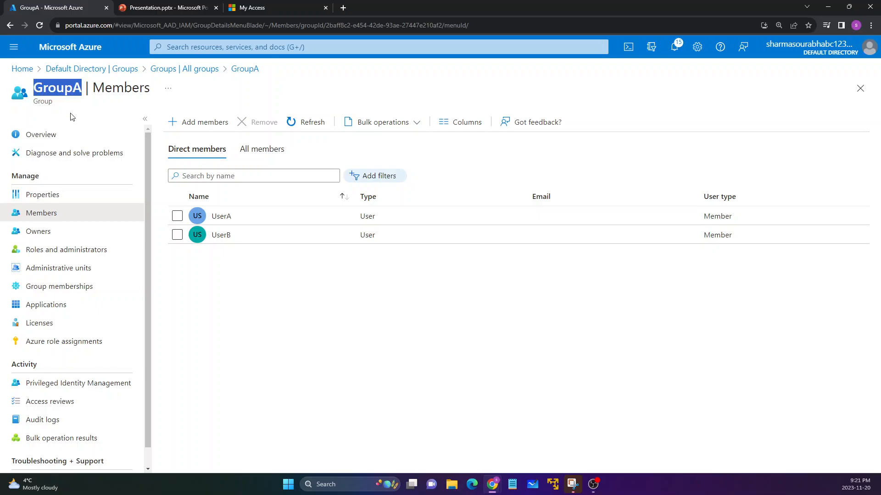
left_click(217, 270)
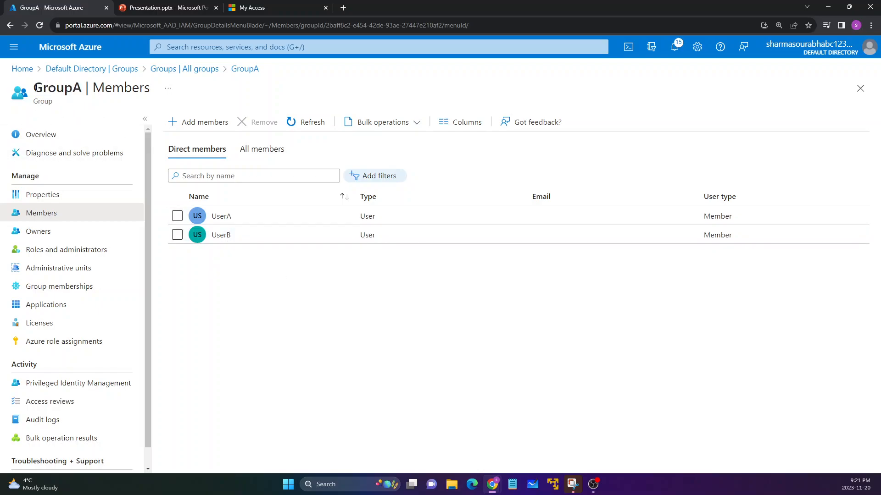
double_click(81, 88)
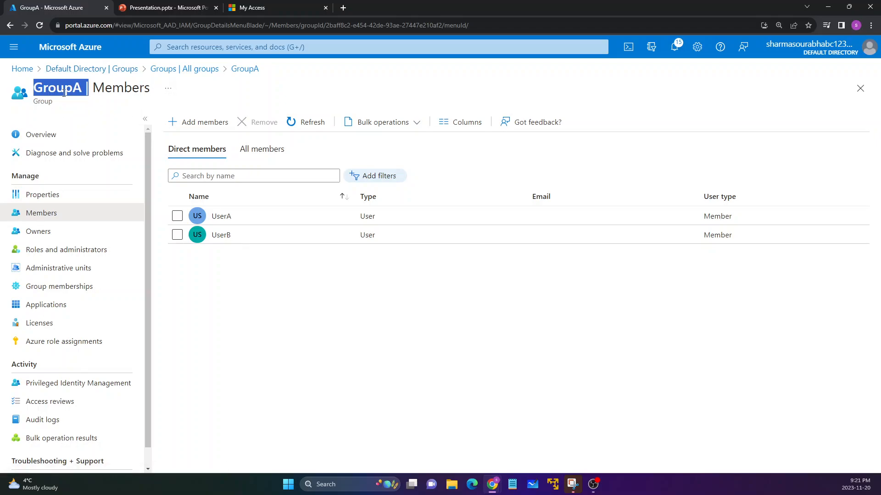
Search the portal for "identity", open Identity Governance and go to its access reviews.
left_click(22, 69)
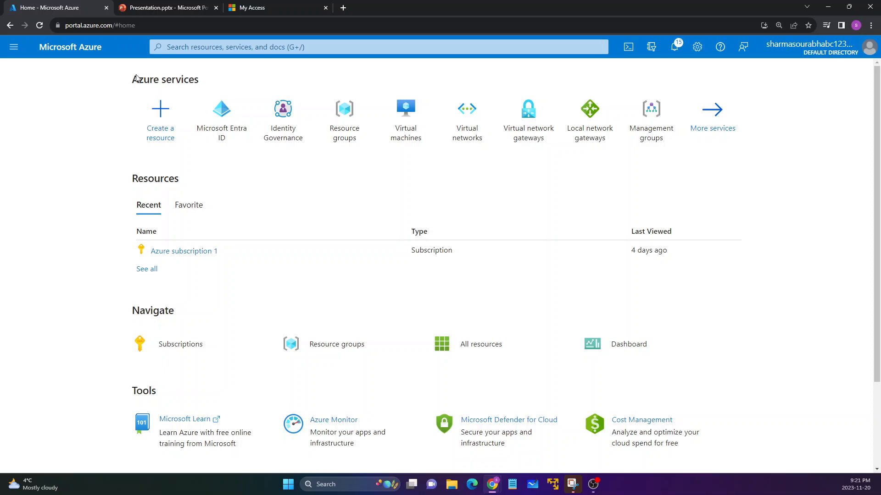
left_click(199, 49)
type("identity")
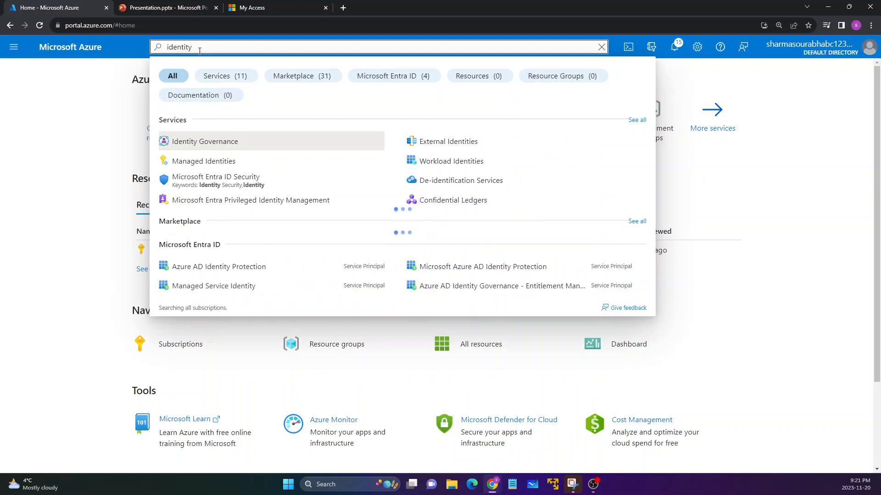
left_click(181, 147)
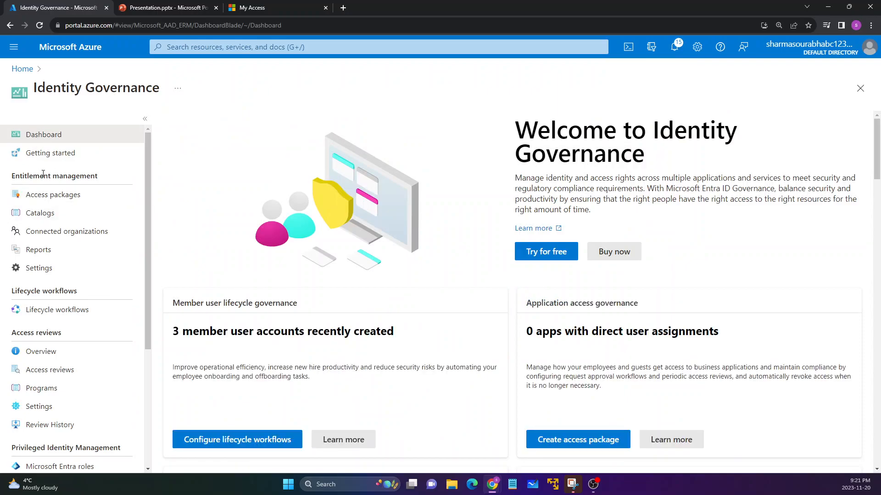
scroll(41, 174, "down", 2)
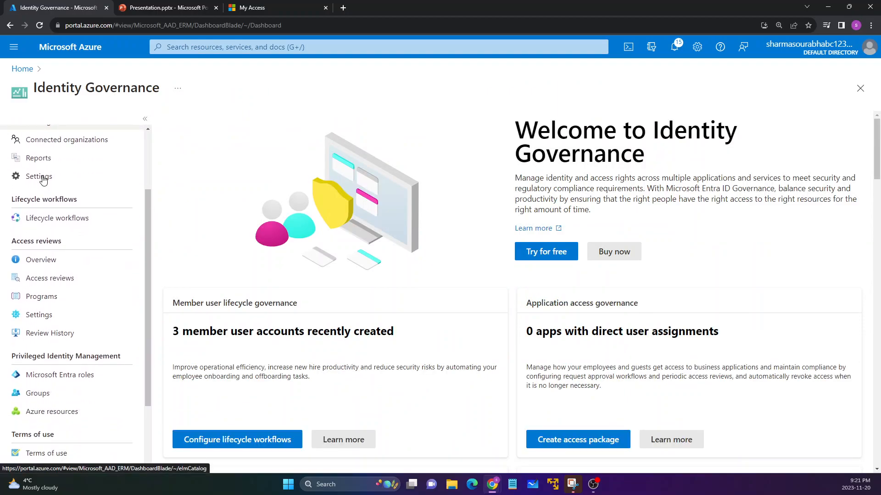
left_click(45, 284)
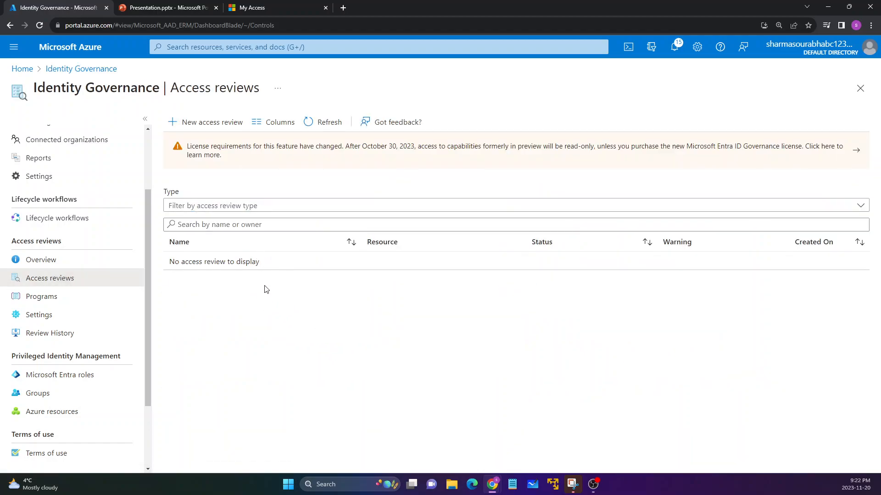
Start a new access review and set what to review to Teams + Groups.
left_click(190, 127)
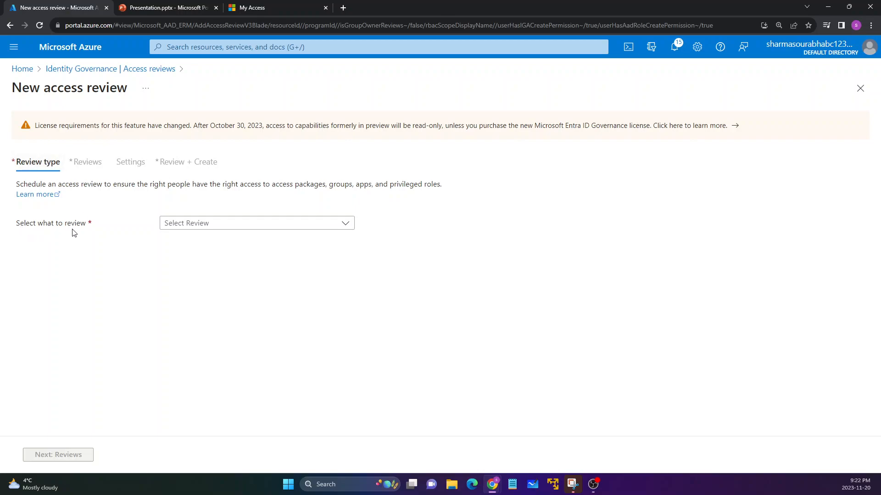
left_click(195, 227)
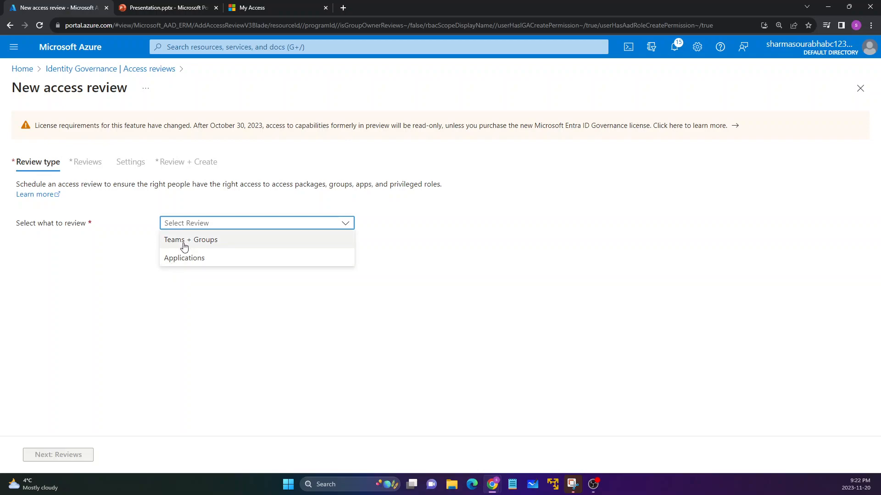
left_click(184, 247)
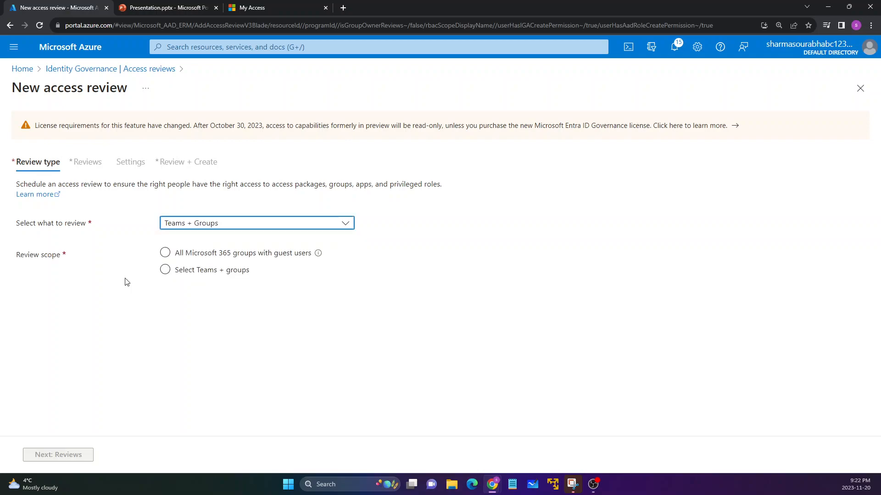
left_click_drag(17, 256, 65, 259)
left_click(66, 277)
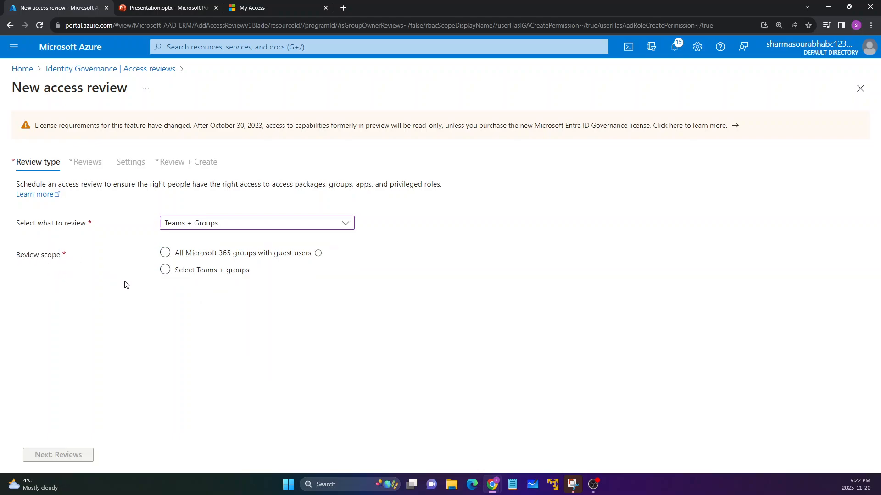
Set the review scope to Select Teams + groups and choose GroupA as the group.
left_click(165, 253)
left_click(182, 272)
left_click(185, 300)
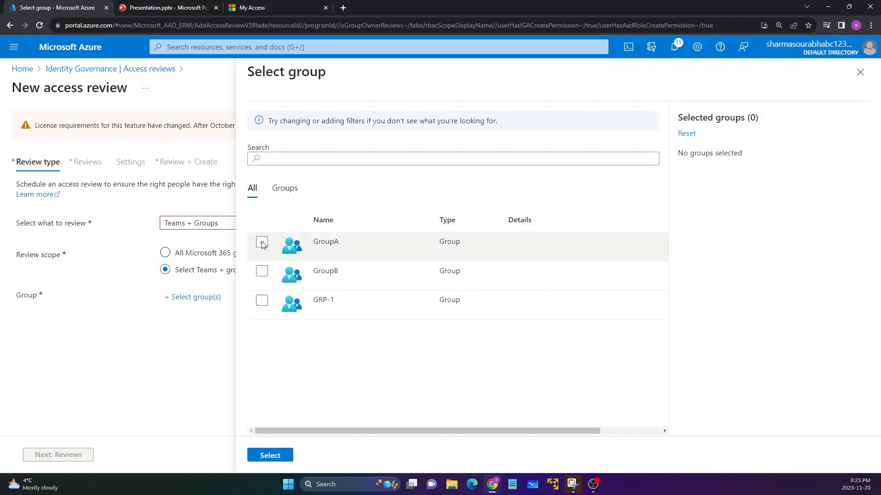
left_click(261, 243)
left_click(270, 456)
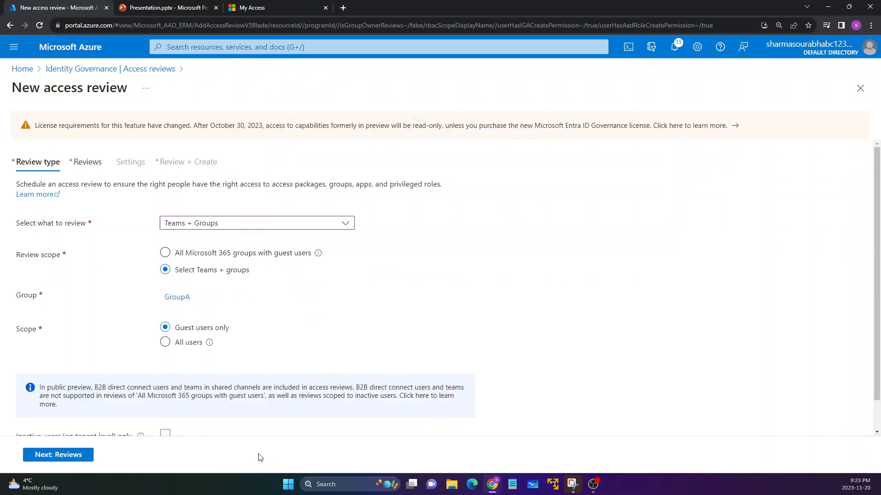
Set the user scope for GroupA to All users and continue to the reviewers and timeline stage.
scroll(105, 360, "down", 1)
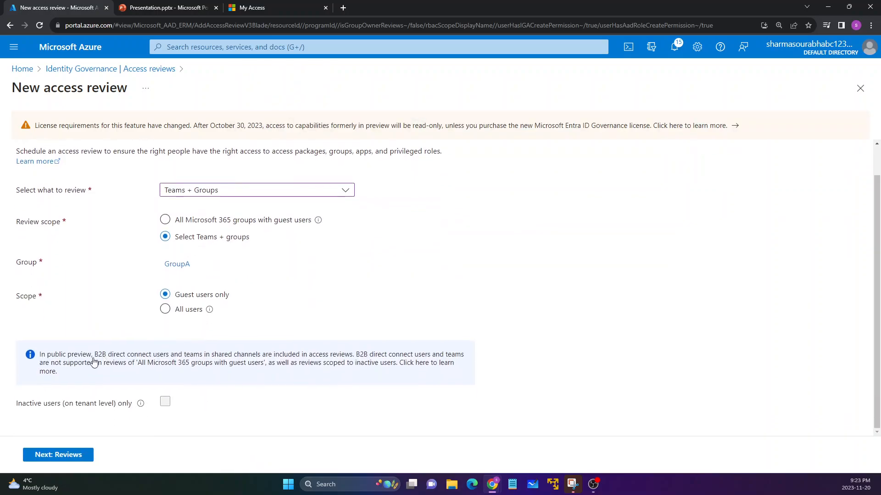
double_click(14, 295)
left_click(49, 322)
left_click(166, 311)
left_click(65, 455)
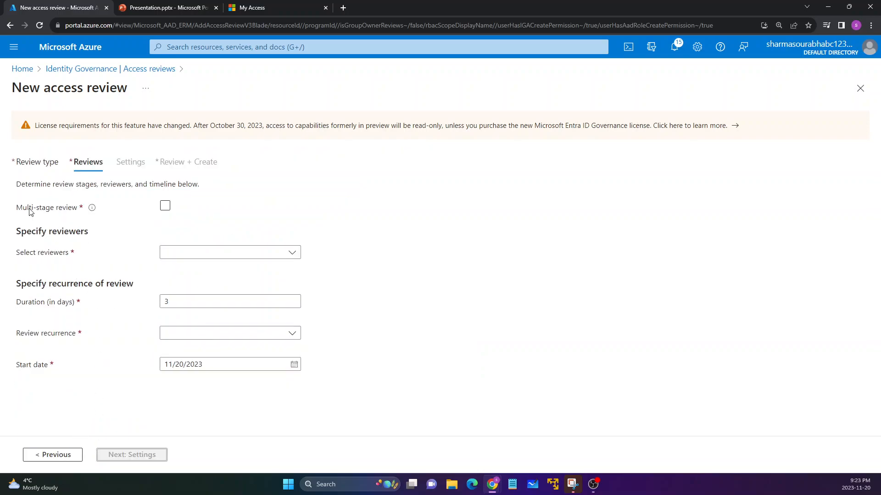
Set the reviewers to Selected user(s) or group(s) and choose the signed-in administrator's own account as reviewer.
left_click_drag(17, 209, 74, 211)
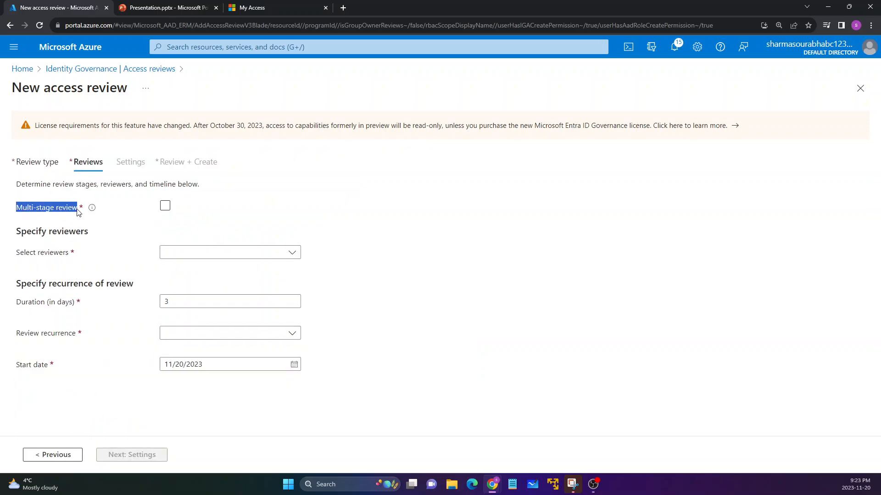
left_click(61, 220)
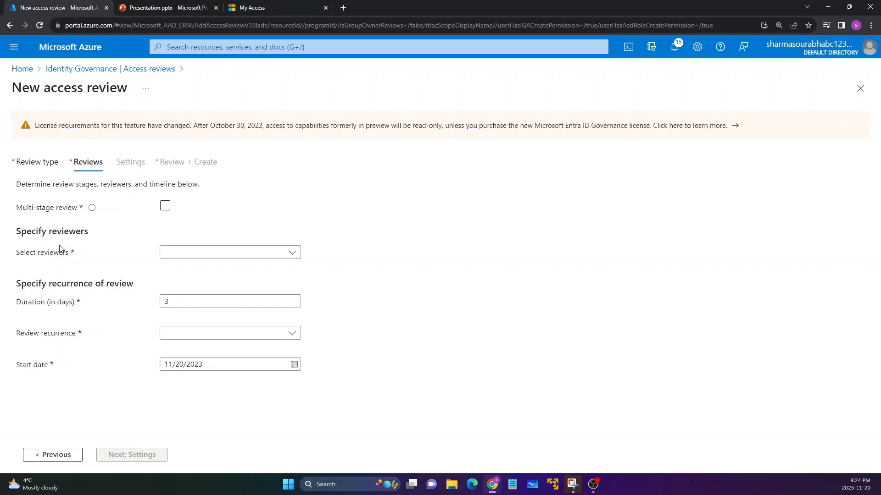
left_click_drag(18, 208, 78, 208)
left_click(178, 255)
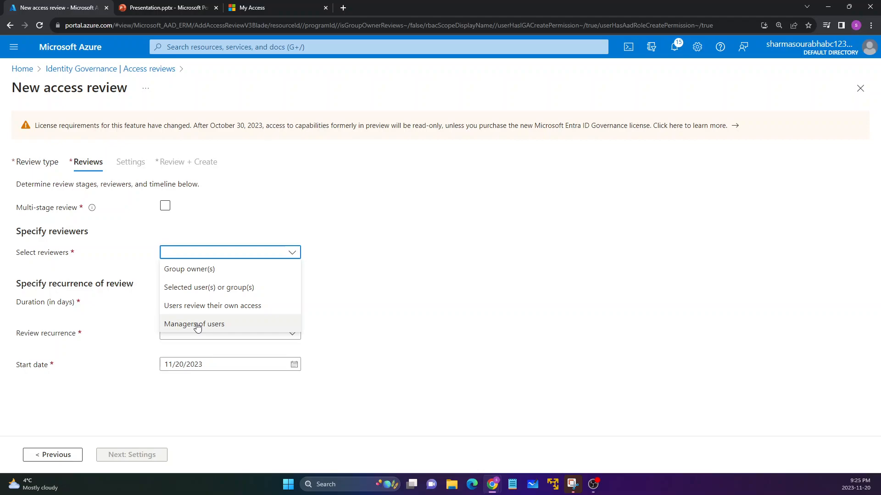
left_click(186, 289)
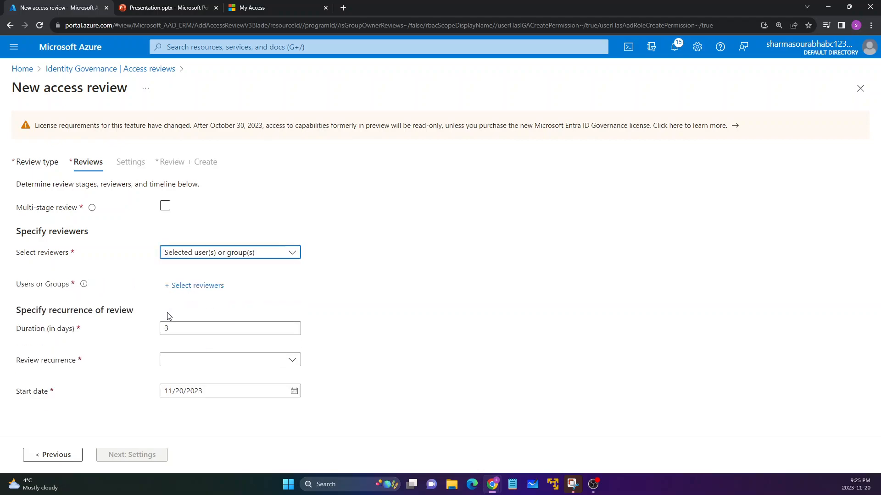
left_click(170, 286)
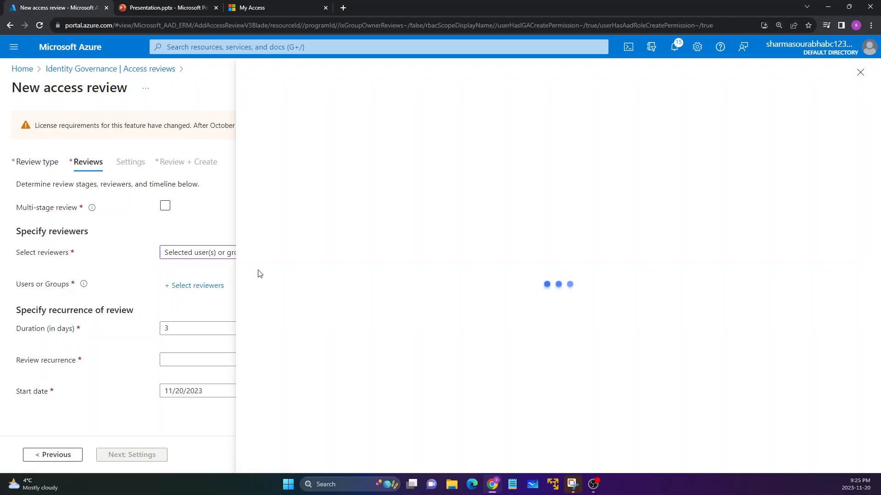
scroll(292, 342, "down", 1)
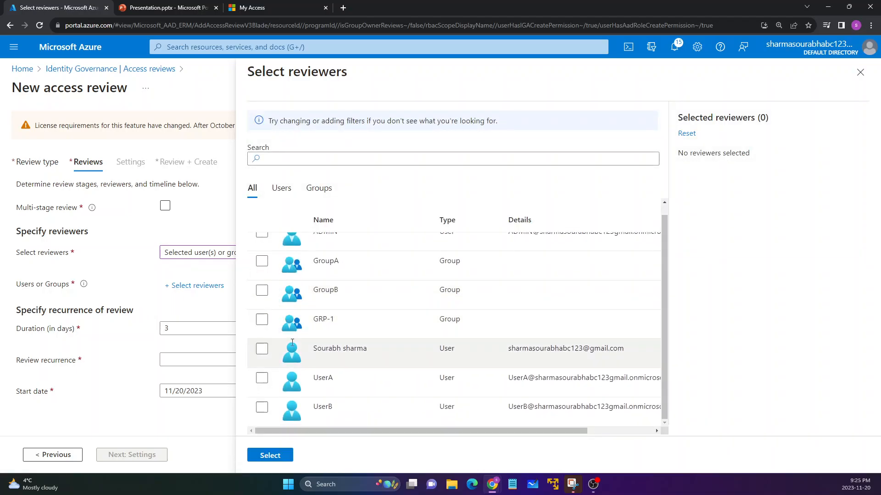
left_click_drag(313, 349, 369, 348)
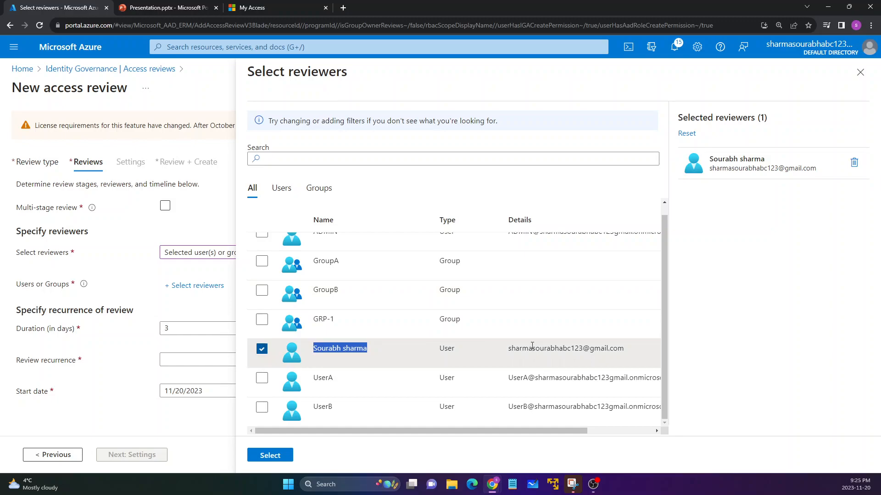
left_click(271, 456)
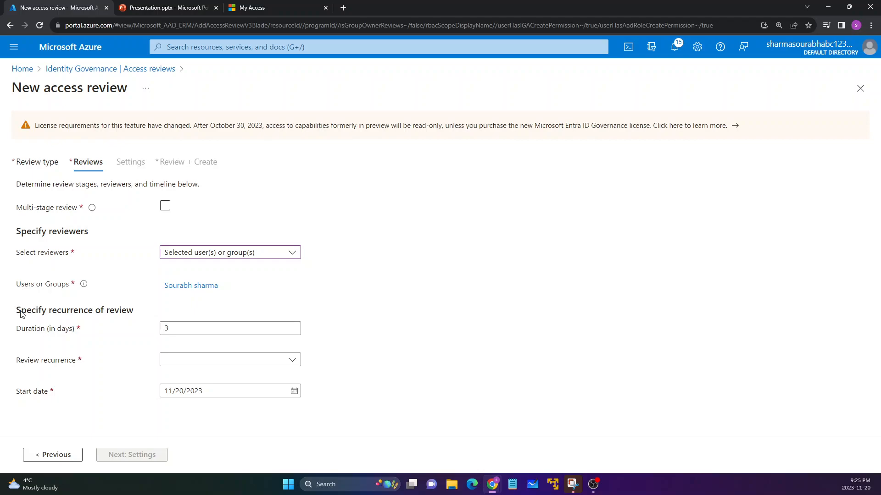
Set the review recurrence to One time.
left_click_drag(18, 310, 133, 313)
left_click(112, 327)
left_click_drag(17, 329, 75, 334)
left_click(78, 335)
left_click(182, 370)
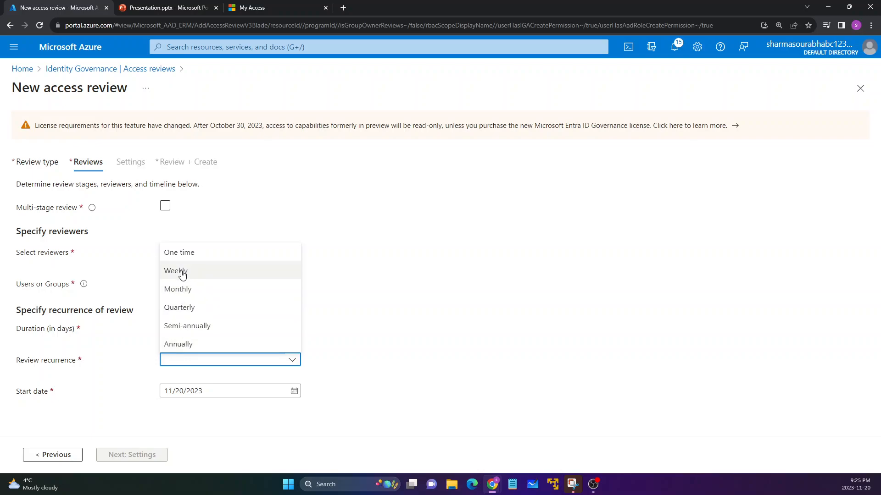
left_click(170, 252)
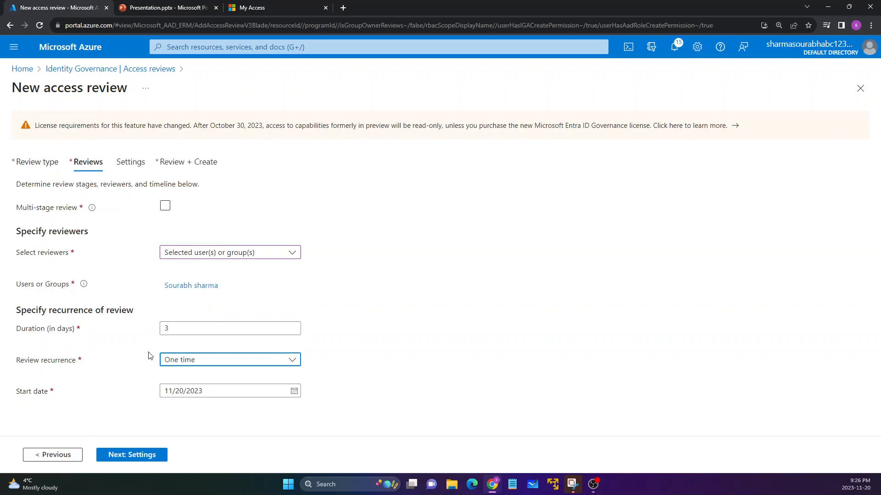
Pick 11/20/2023 as the start date of the review.
left_click_drag(17, 393, 50, 395)
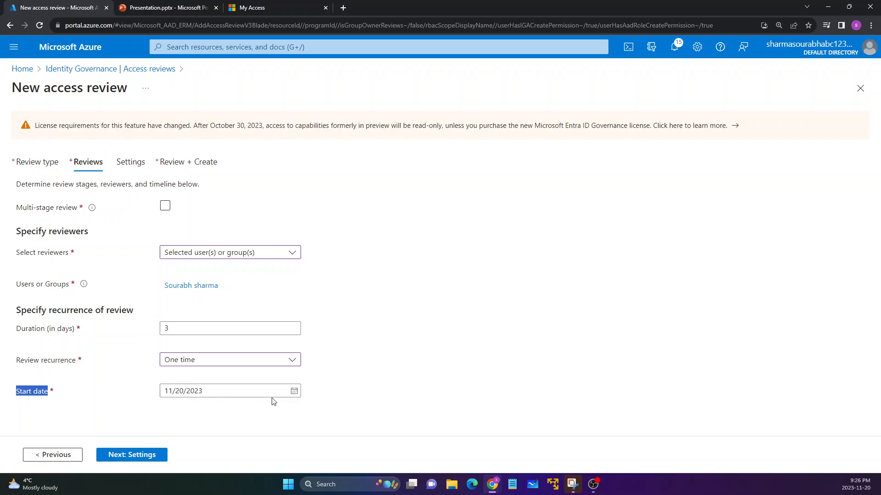
left_click(294, 394)
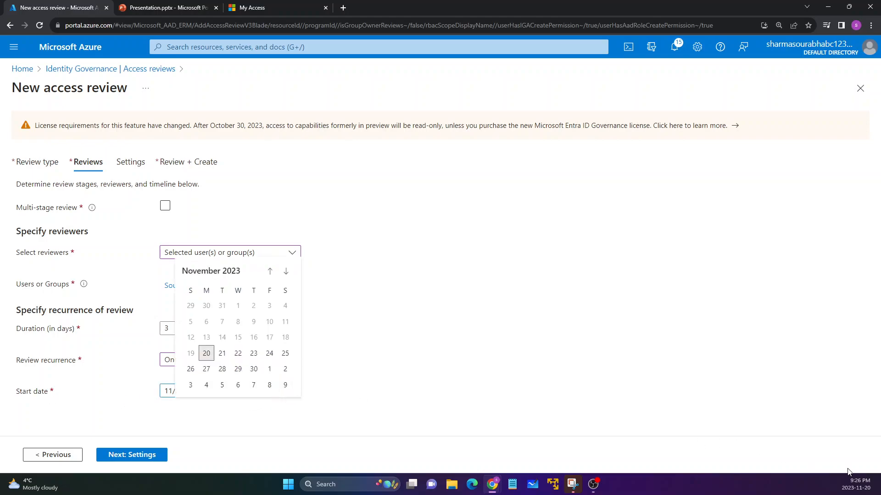
left_click(207, 353)
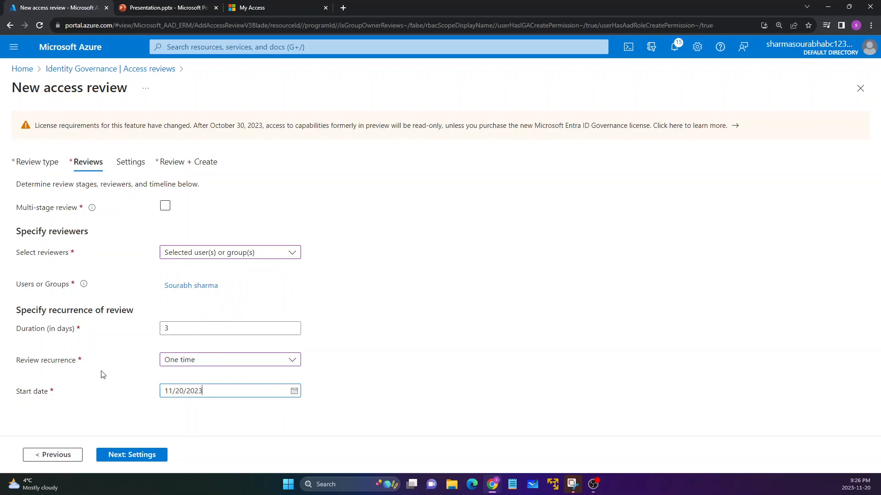
Continue to the review's additional settings and check the option for auto-applying results to the resource.
left_click(120, 457)
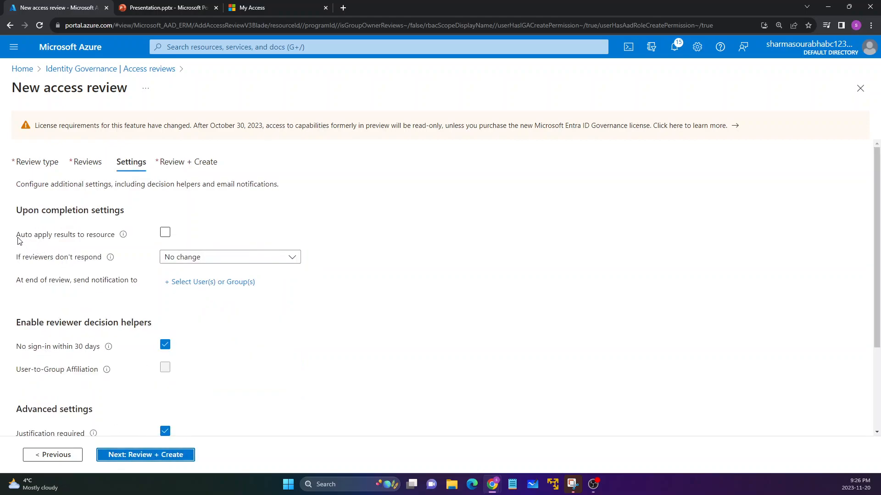
left_click_drag(16, 236, 112, 241)
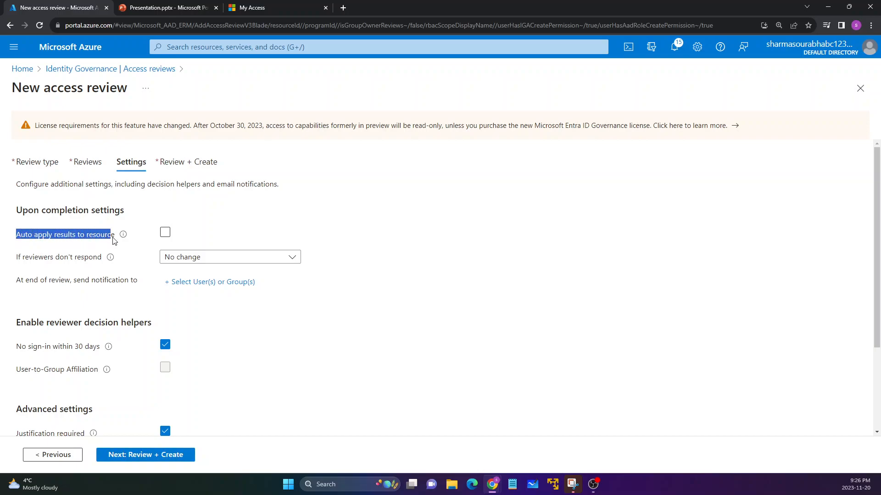
left_click(104, 243)
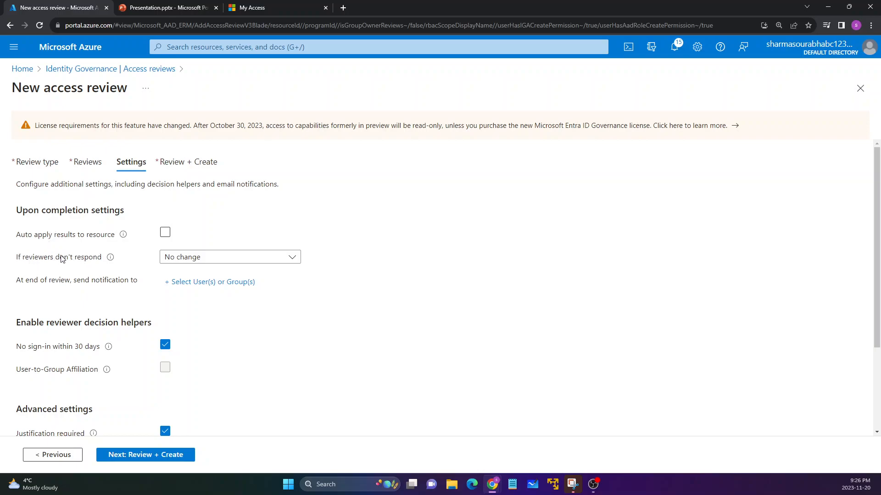
Examine the upon-completion settings: the choices for non-responding reviewers, auto-applying results and the end-of-review notification.
left_click(171, 258)
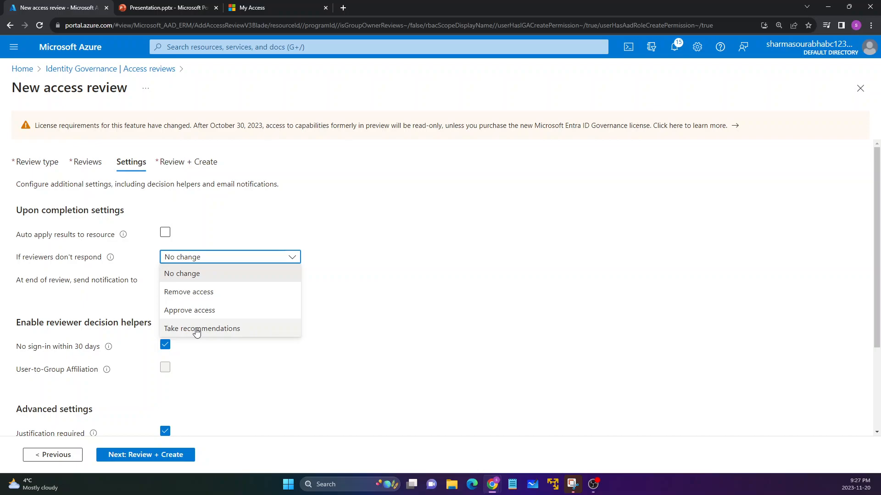
left_click(83, 240)
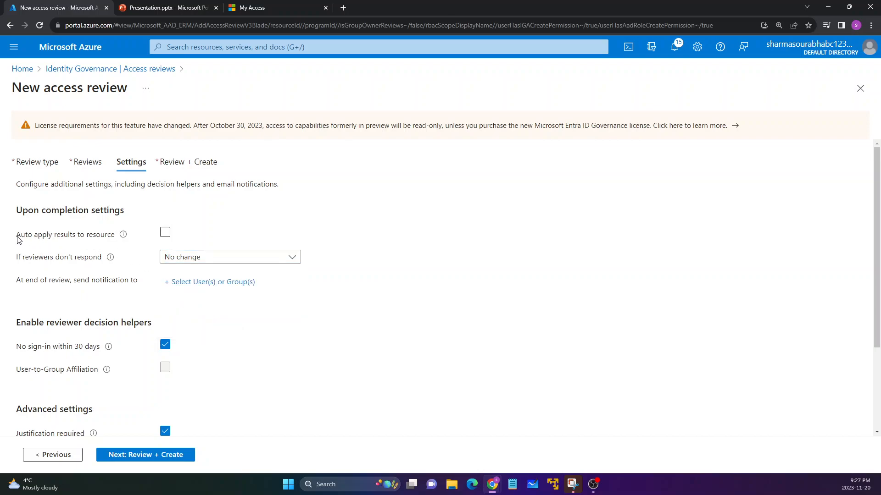
left_click_drag(18, 239, 112, 239)
left_click(140, 244)
left_click(167, 236)
left_click_drag(18, 282, 135, 285)
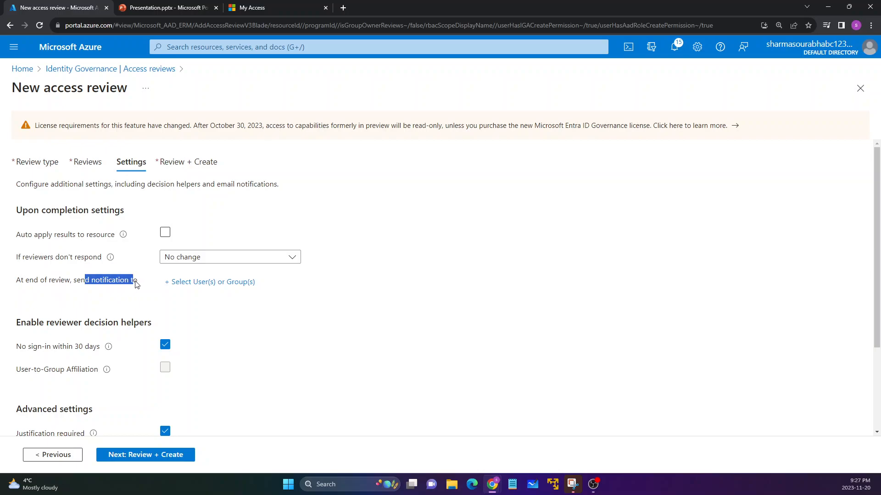
left_click(124, 281)
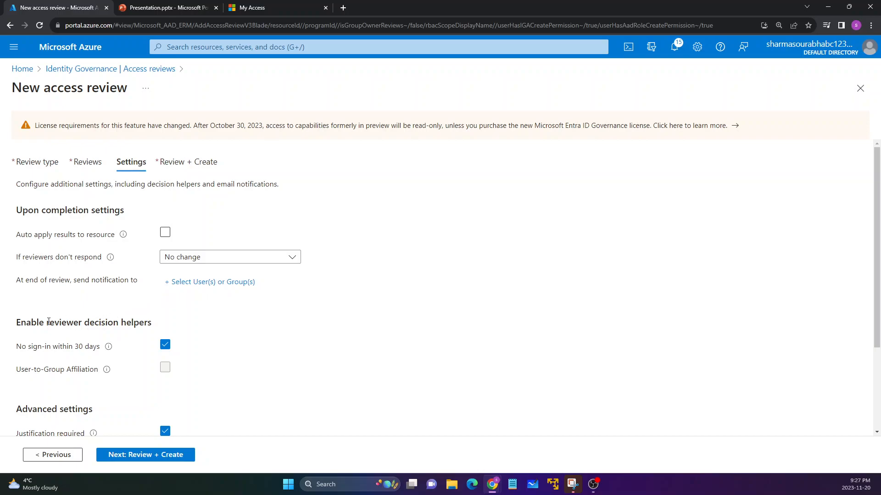
Examine the reviewer decision helpers and the advanced settings for justification, email notifications and reminders.
scroll(49, 322, "down", 1)
left_click_drag(50, 277, 147, 276)
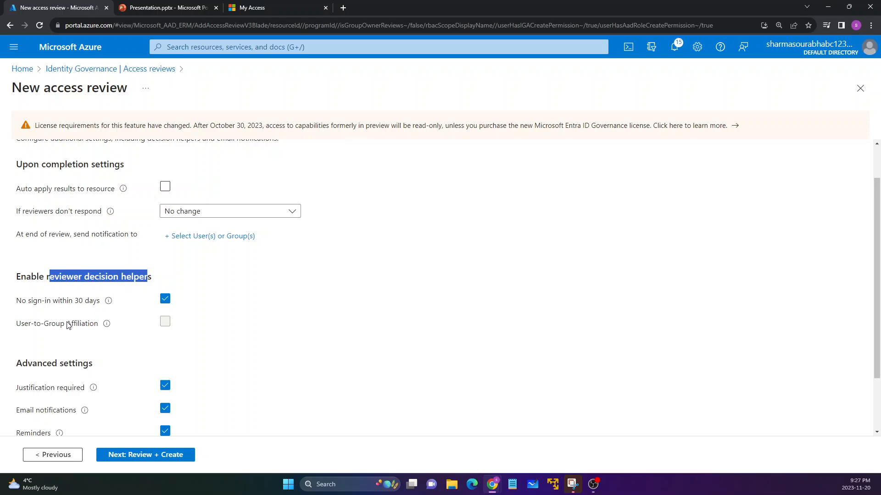
scroll(68, 326, "down", 1)
left_click_drag(16, 255, 88, 267)
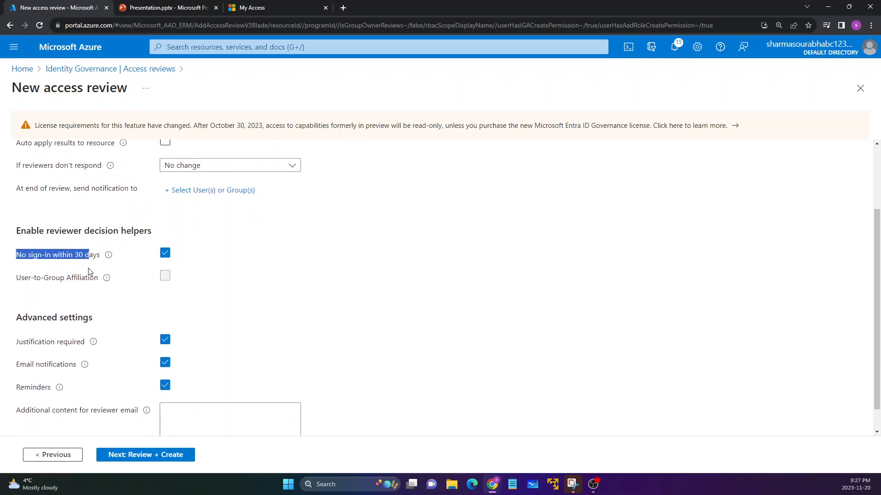
left_click(88, 271)
scroll(86, 296, "down", 1)
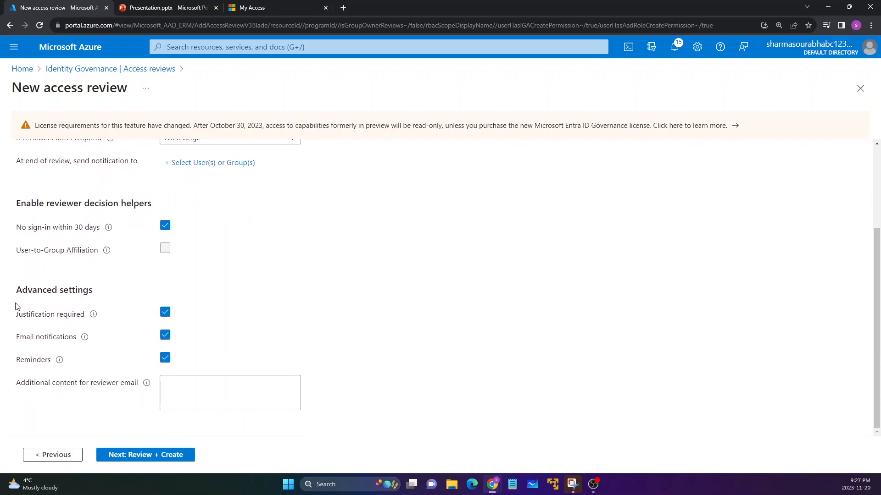
left_click_drag(18, 314, 84, 316)
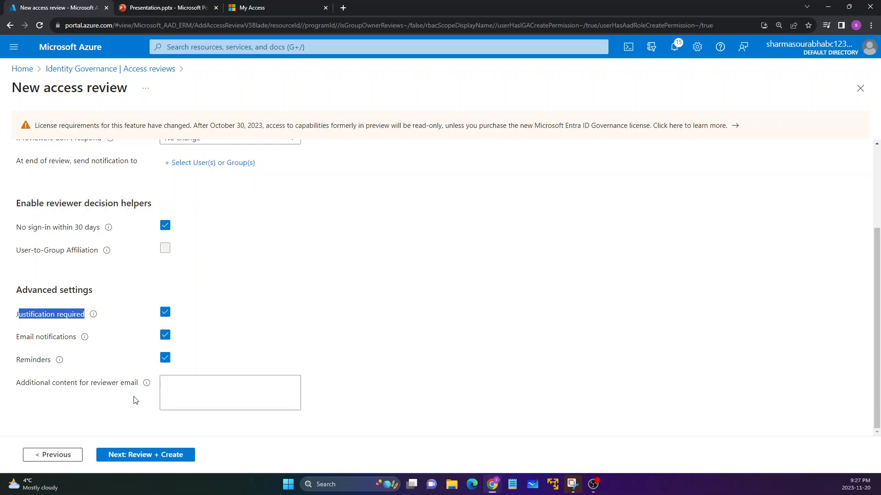
left_click(106, 385)
left_click_drag(16, 338, 68, 339)
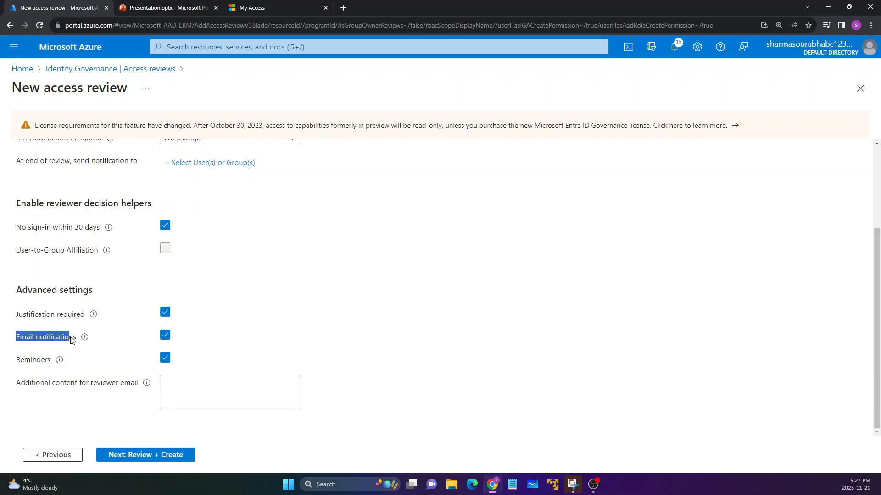
left_click_drag(20, 360, 48, 360)
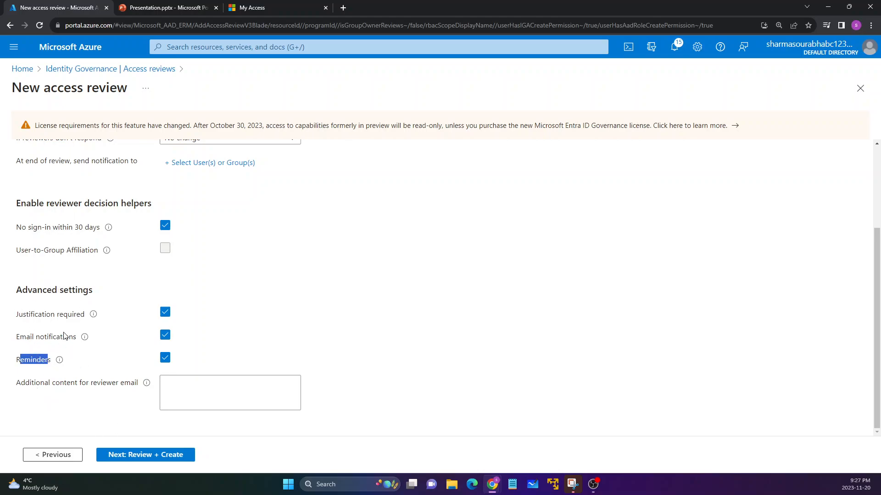
Continue to the final review stage and name the access review GRP REVIEW.
left_click(137, 456)
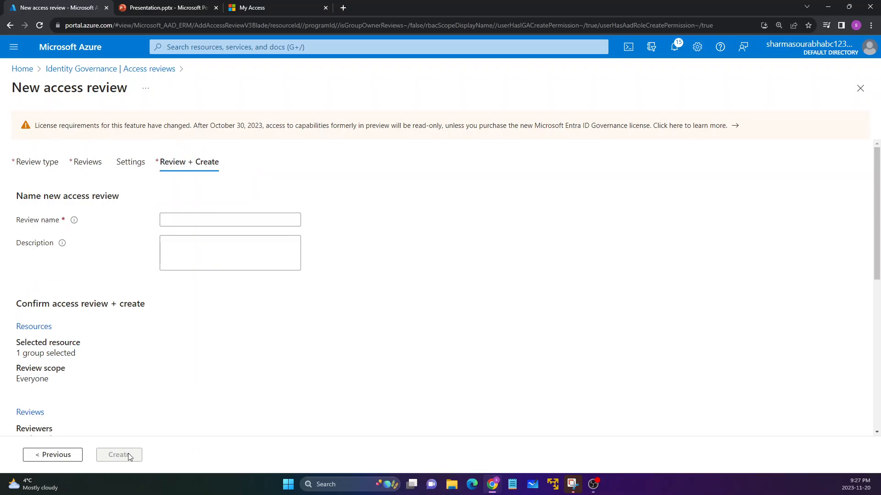
left_click(185, 222)
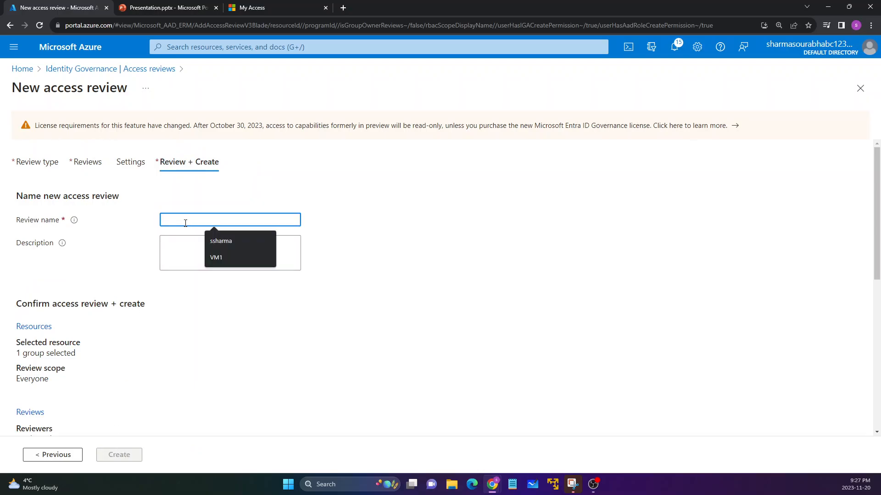
type("GRP REV")
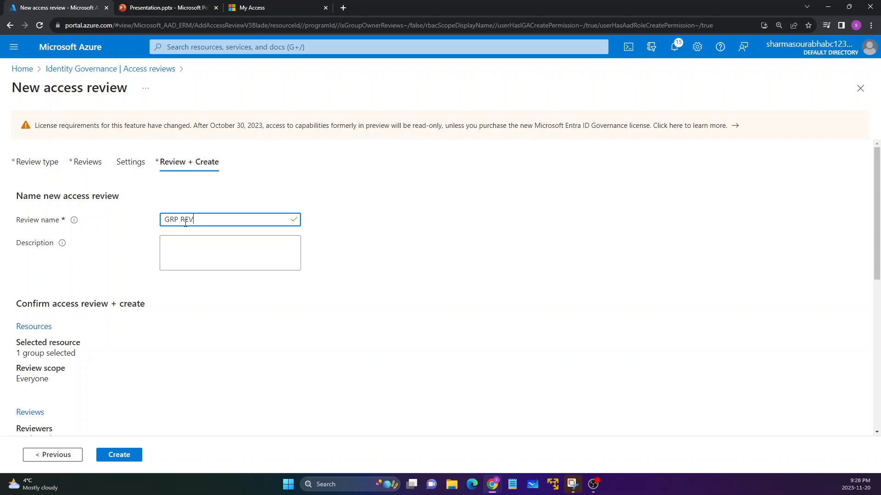
type("IEW")
Check the summary of resources, reviewers, end date and settings, and create the access review.
scroll(112, 311, "down", 3)
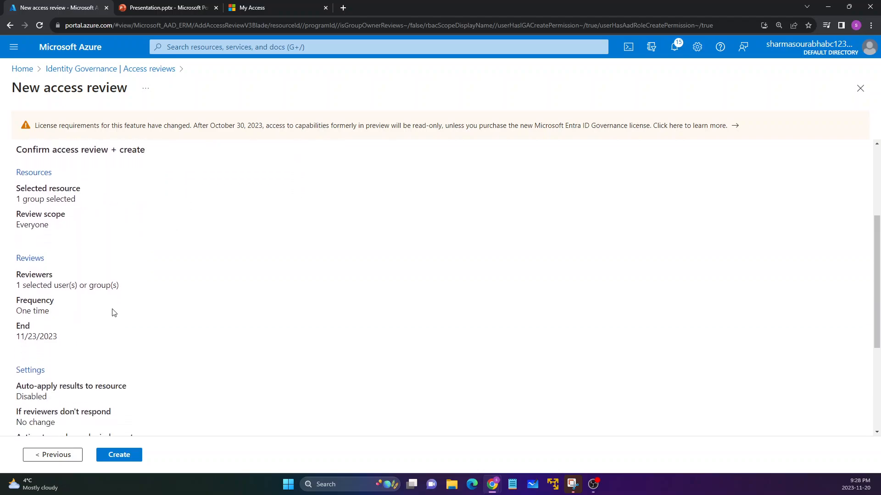
scroll(114, 312, "down", 2)
scroll(19, 221, "up", 1)
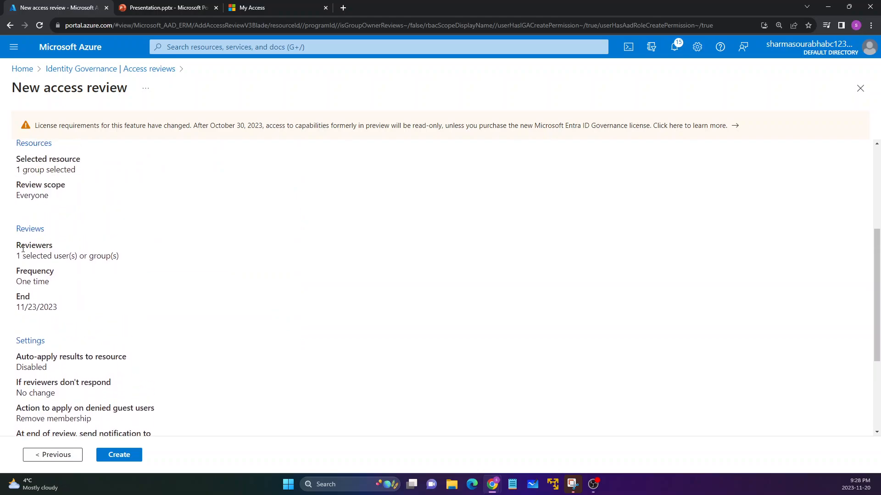
left_click_drag(19, 308, 59, 309)
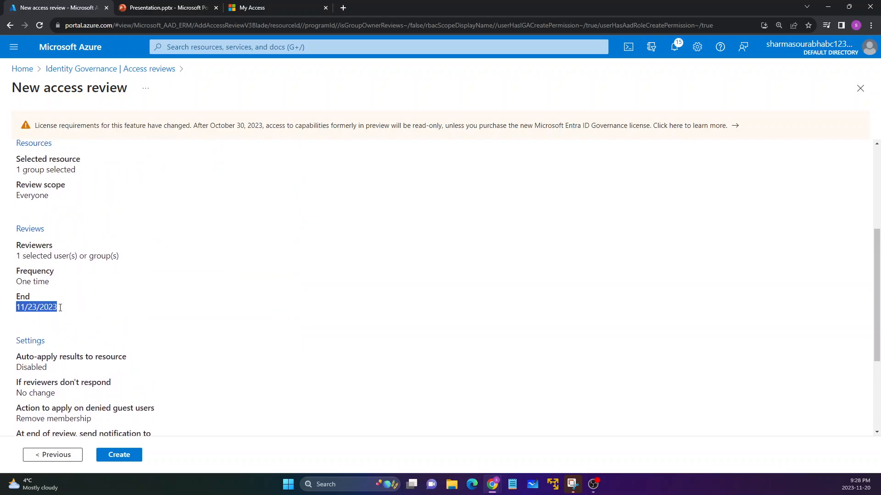
left_click(36, 322)
scroll(87, 341, "down", 1)
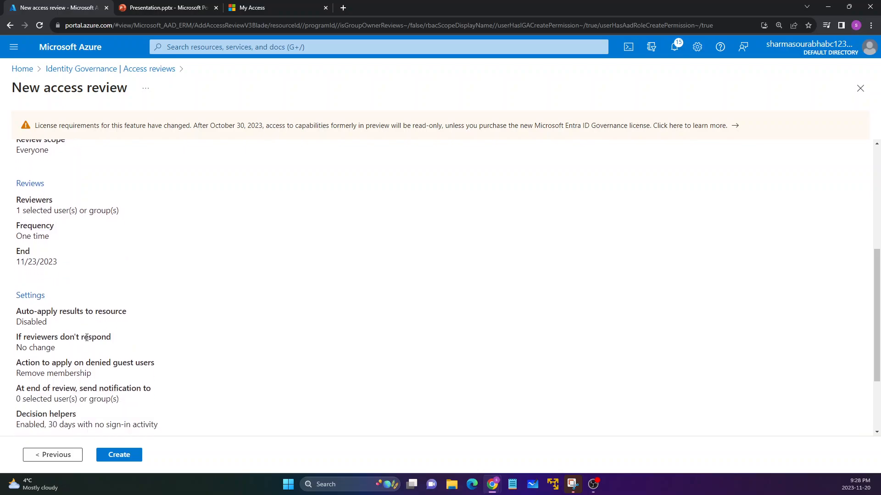
scroll(87, 342, "up", 1)
scroll(92, 374, "down", 2)
left_click(119, 456)
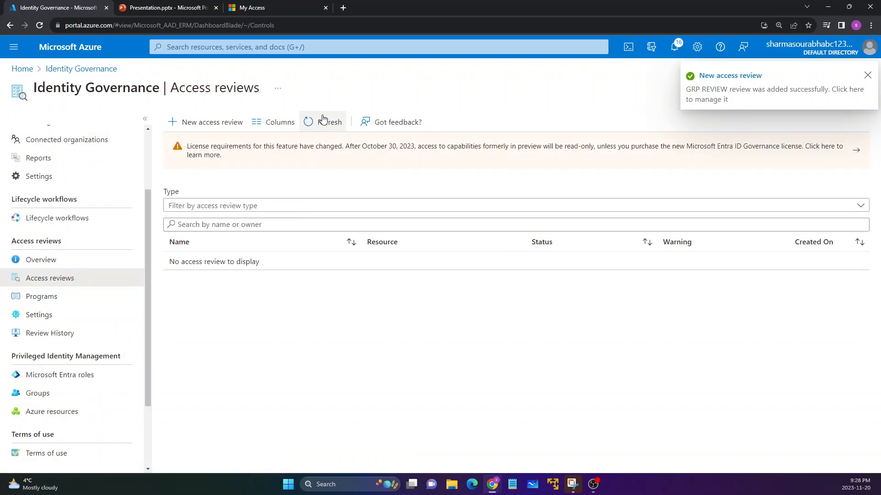
Refresh the access reviews list and open the results of GRP REVIEW.
left_click(323, 117)
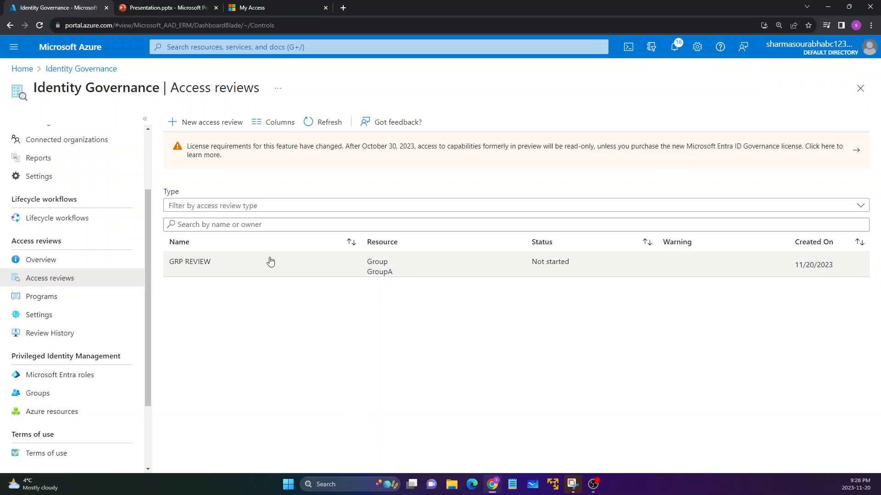
left_click(241, 269)
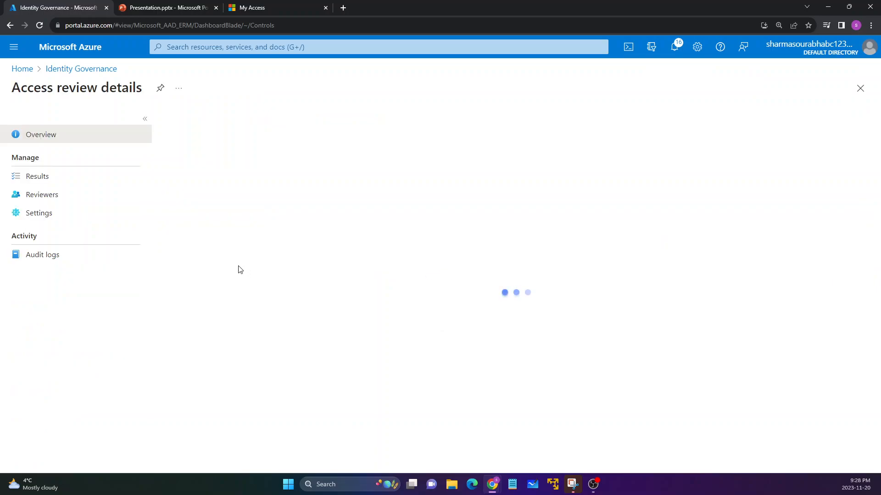
left_click(38, 183)
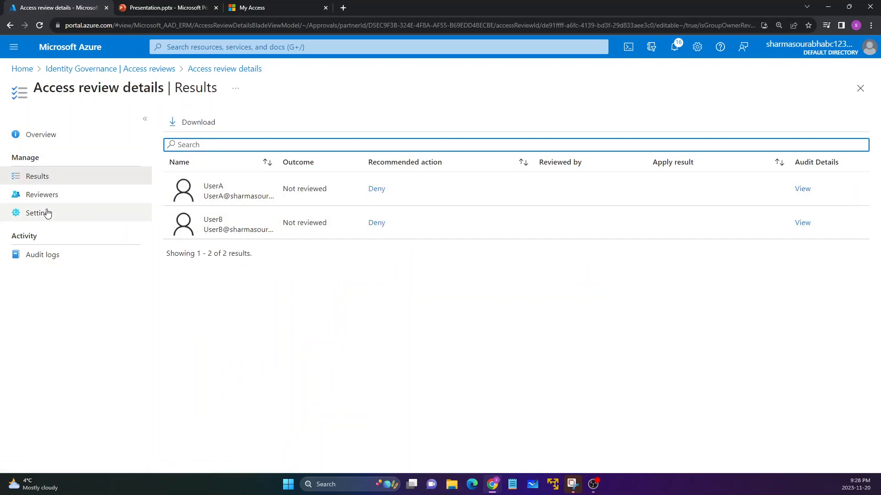
Inspect the general and reviewer settings of GRP REVIEW and return to its results.
left_click(46, 217)
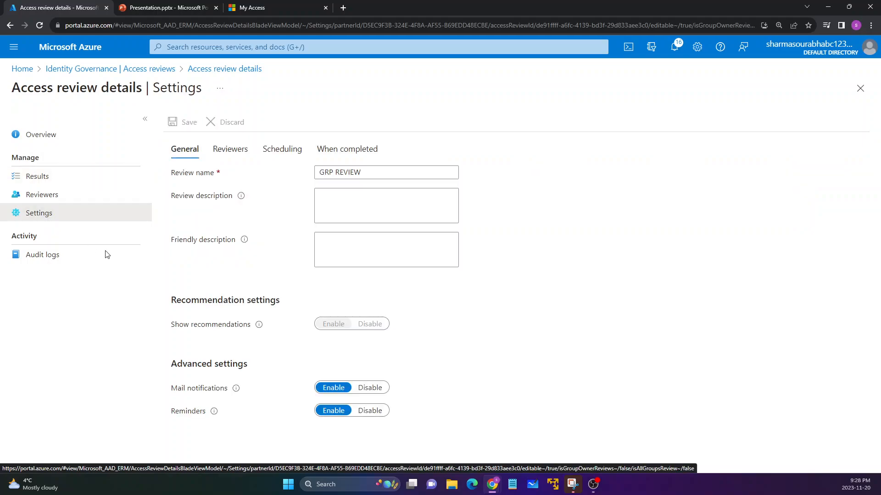
left_click(228, 151)
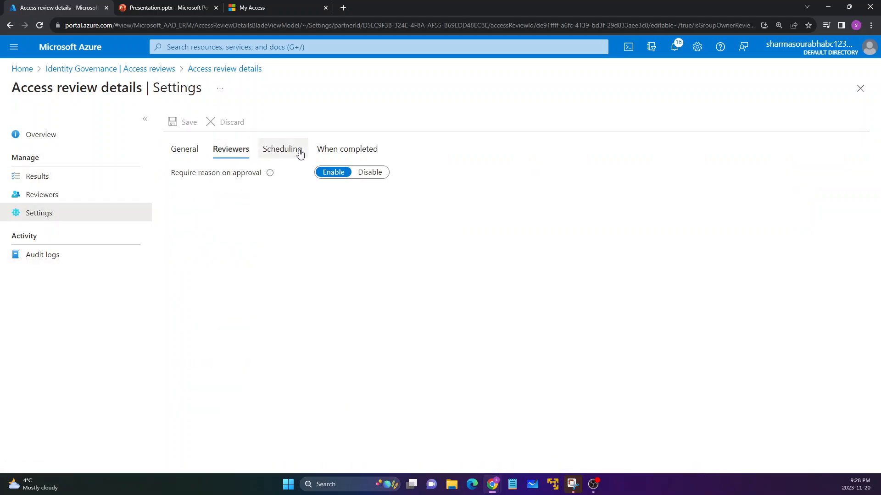
left_click(195, 152)
left_click(43, 180)
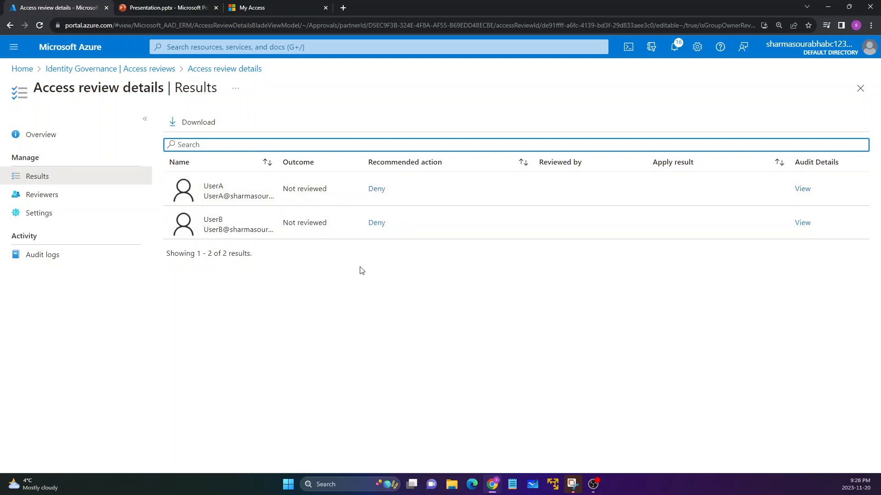
Return to the overview of GRP REVIEW and check which account is signed in.
left_click(47, 140)
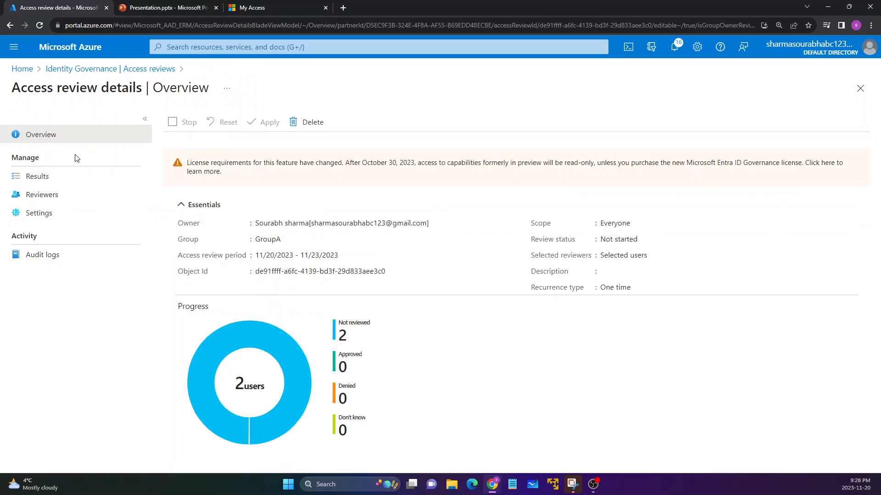
left_click_drag(17, 91, 118, 89)
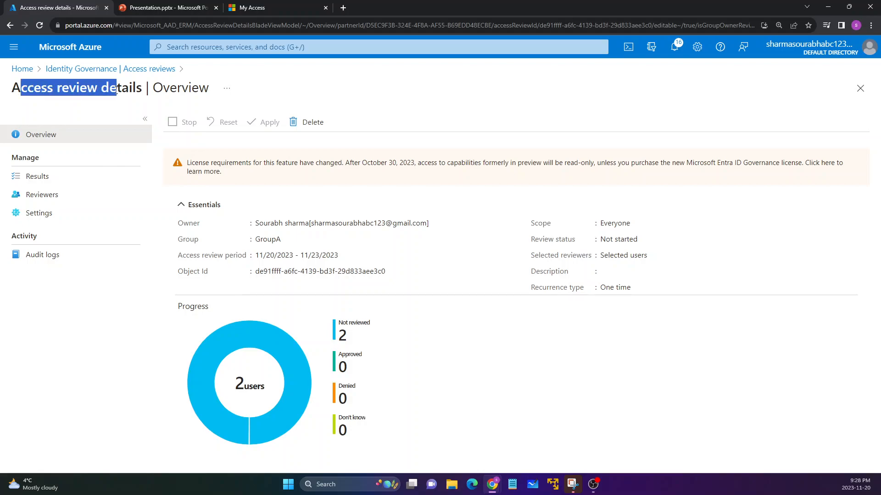
left_click(256, 205)
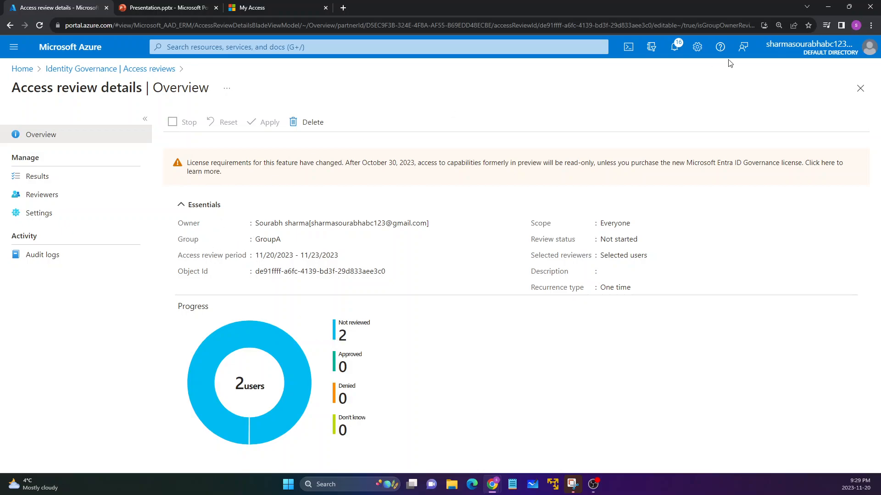
left_click(823, 55)
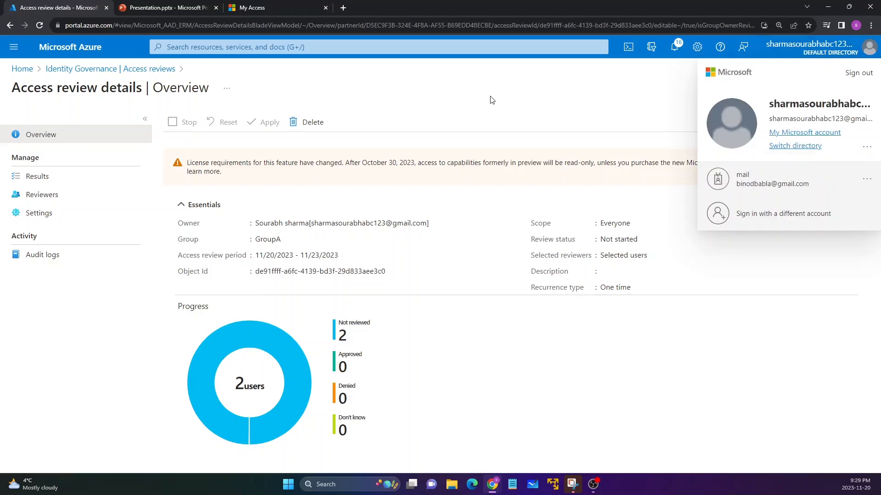
left_click(499, 110)
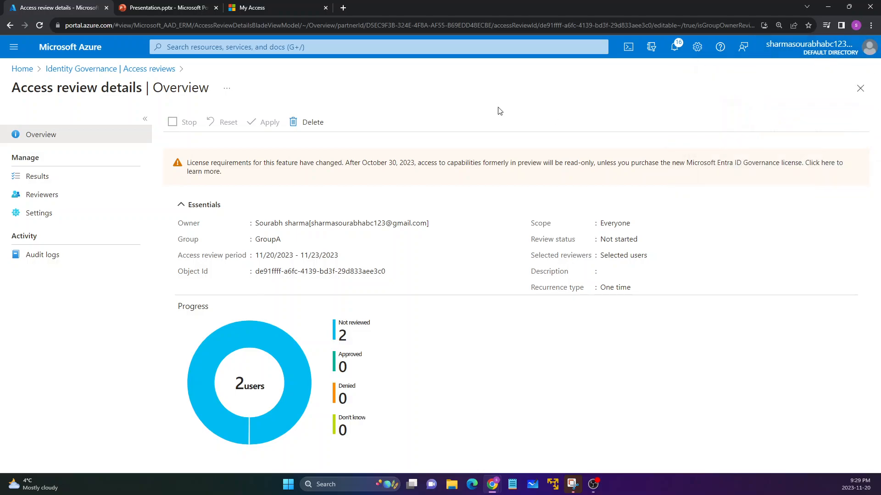
Open myapplications.microsoft.com in a new browser tab and close the old My Access tab.
left_click(343, 8)
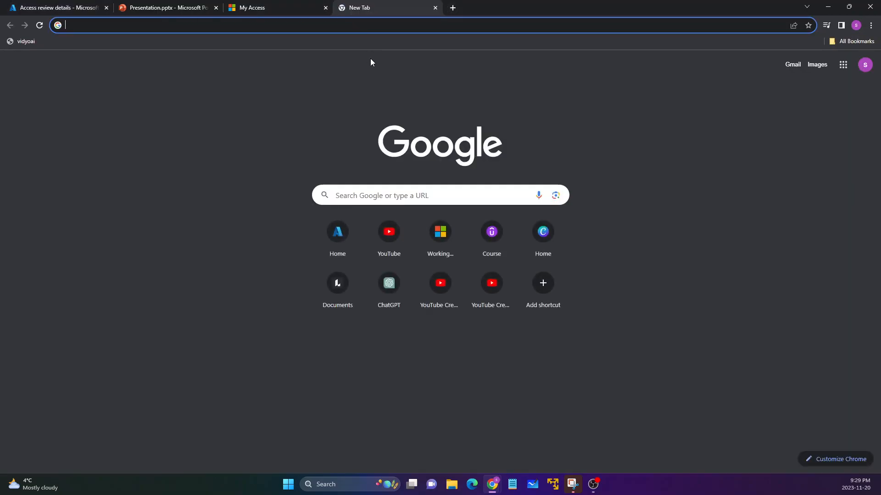
type("myap")
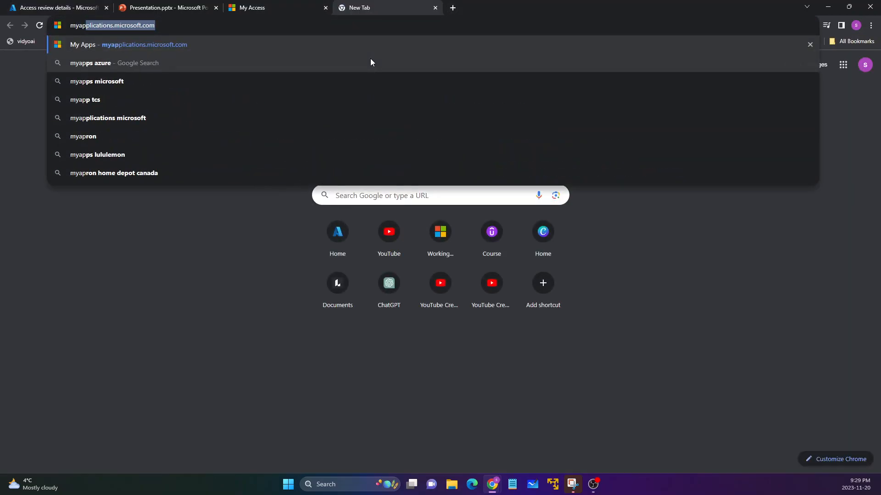
type("plications")
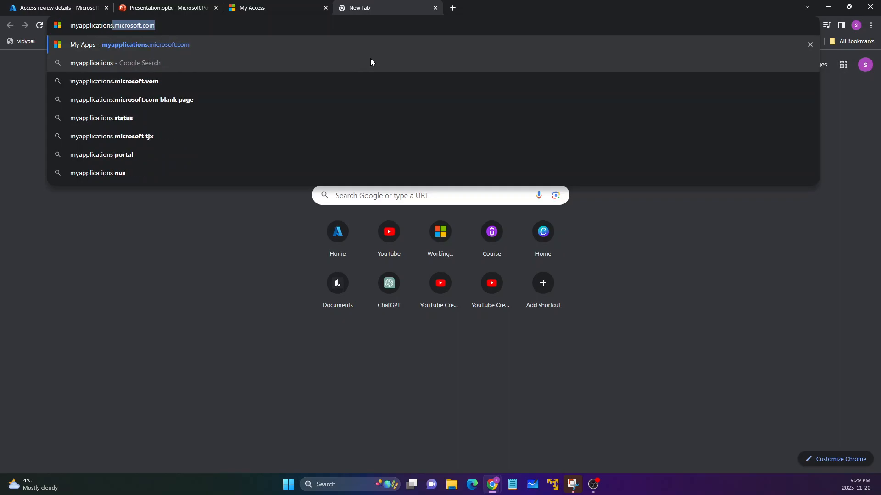
type(".microsoft.com")
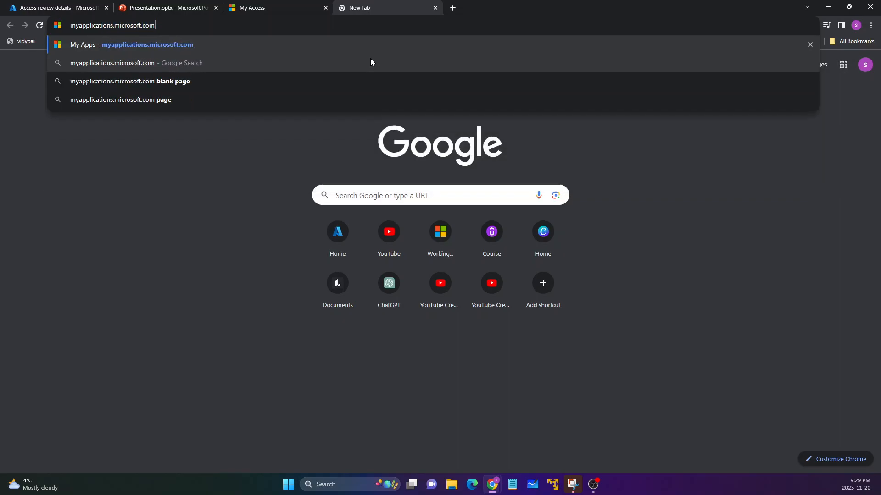
key("Return")
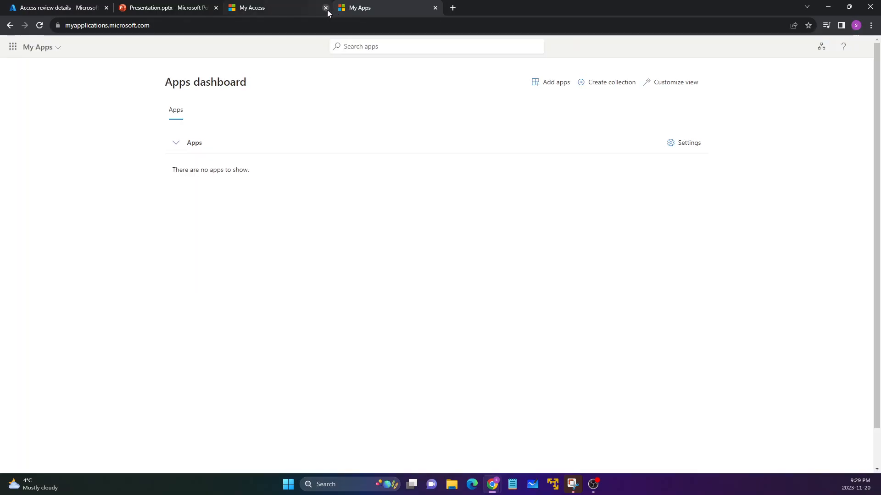
left_click(325, 8)
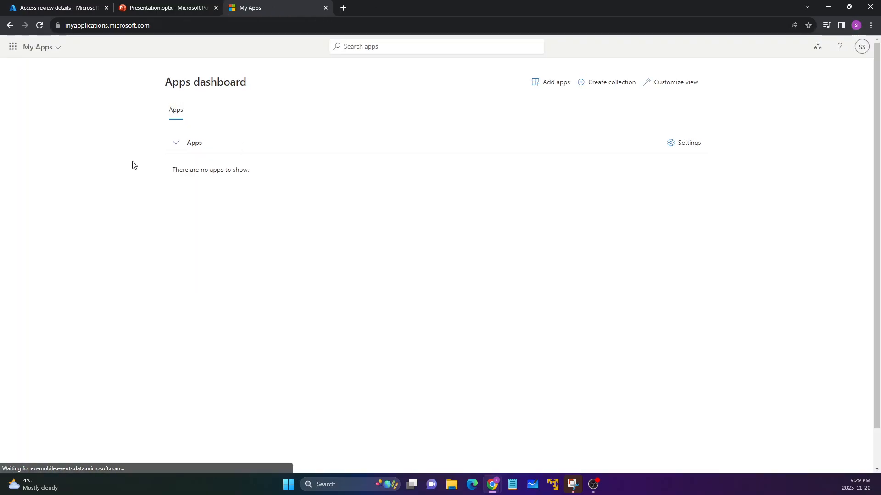
Open the My Access portal from My Apps, recheck the portal choices in My Apps, and return to My Access.
left_click(57, 51)
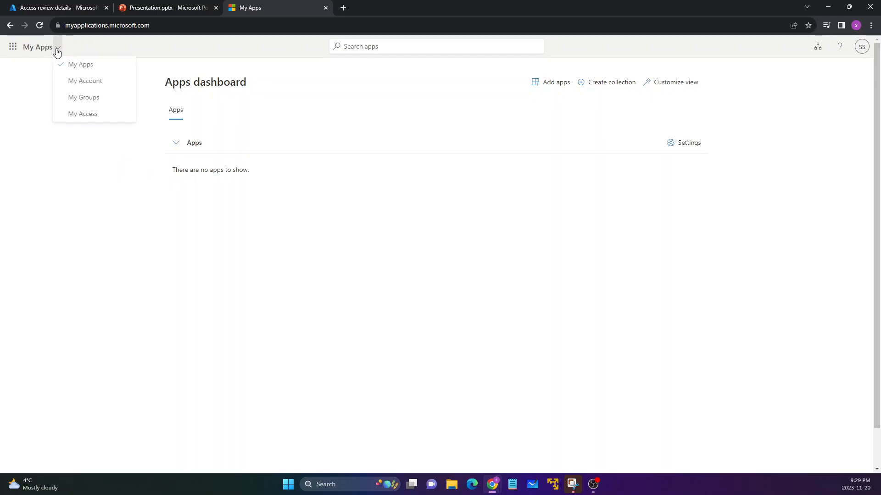
left_click(87, 118)
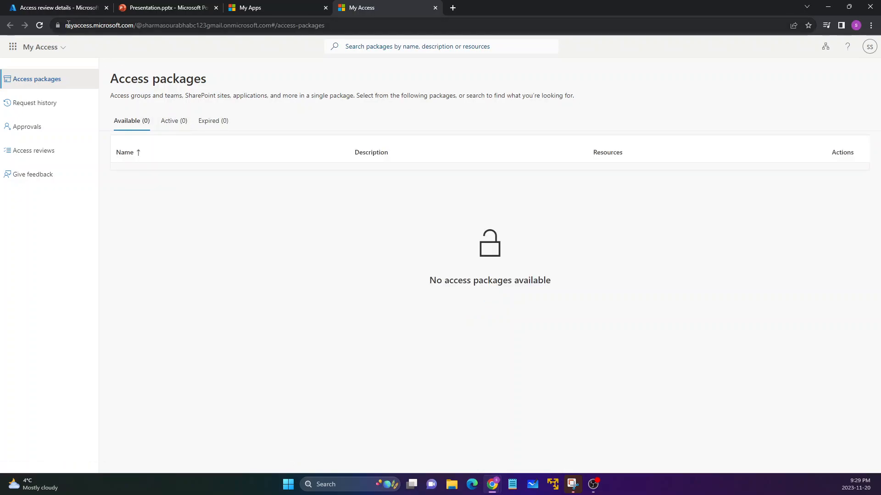
left_click(303, 8)
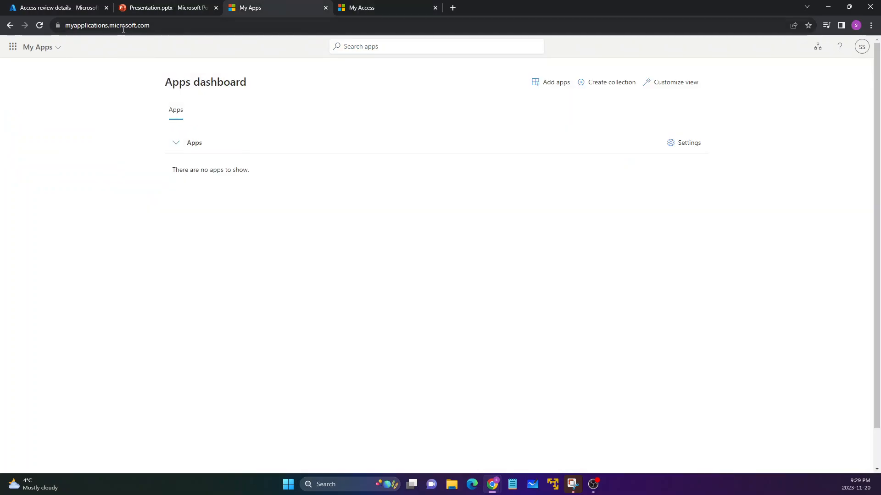
left_click(59, 47)
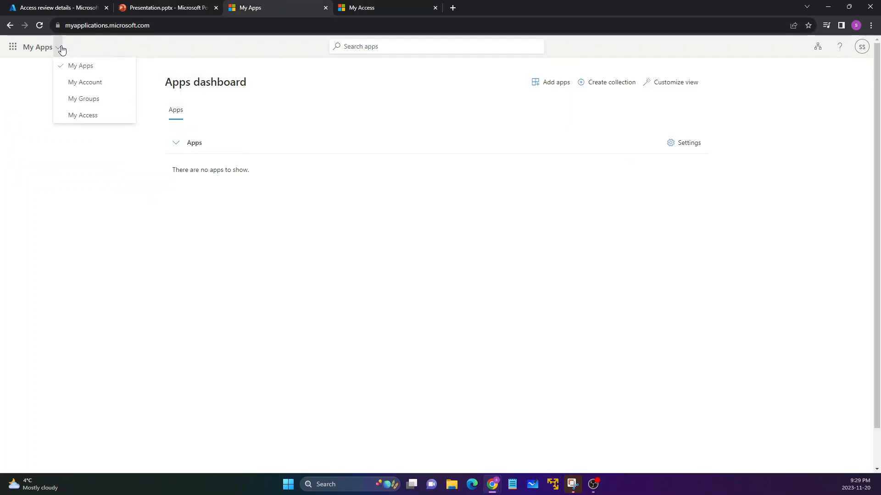
left_click(362, 8)
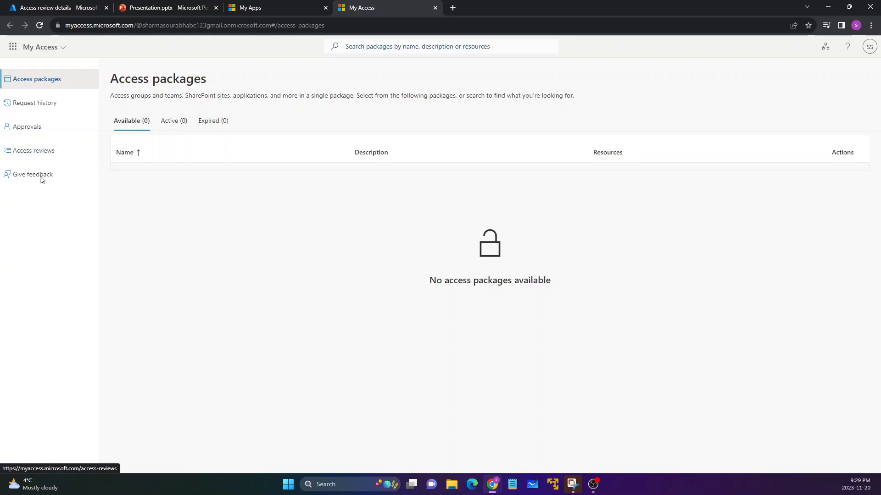
List the access reviews for groups and apps, check the due date, and open GRP REVIEW.
left_click(31, 151)
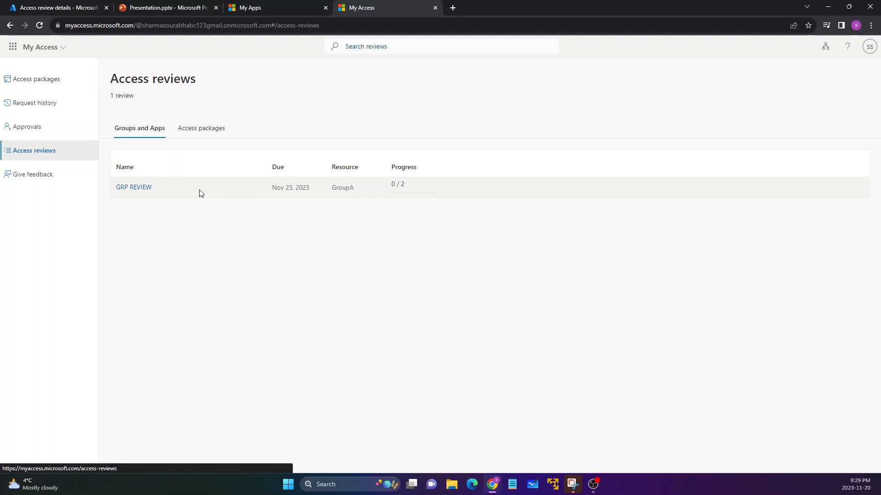
left_click_drag(151, 191, 117, 192)
left_click(187, 230)
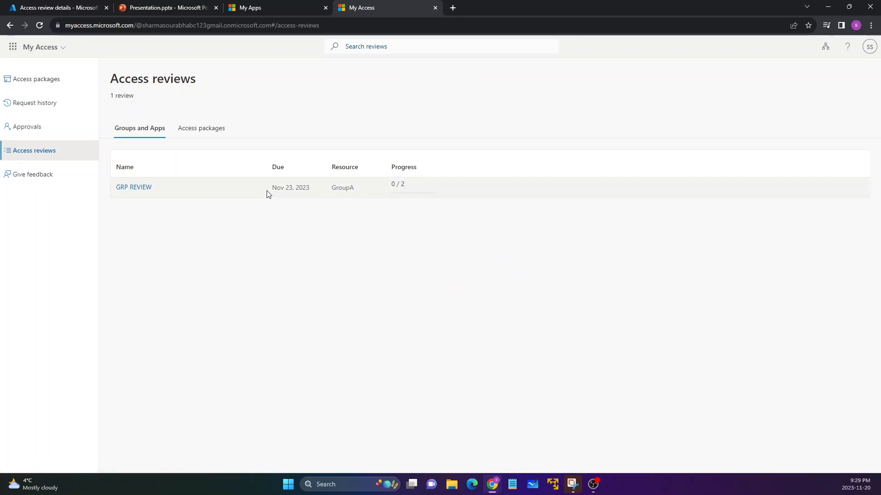
left_click_drag(268, 188, 310, 189)
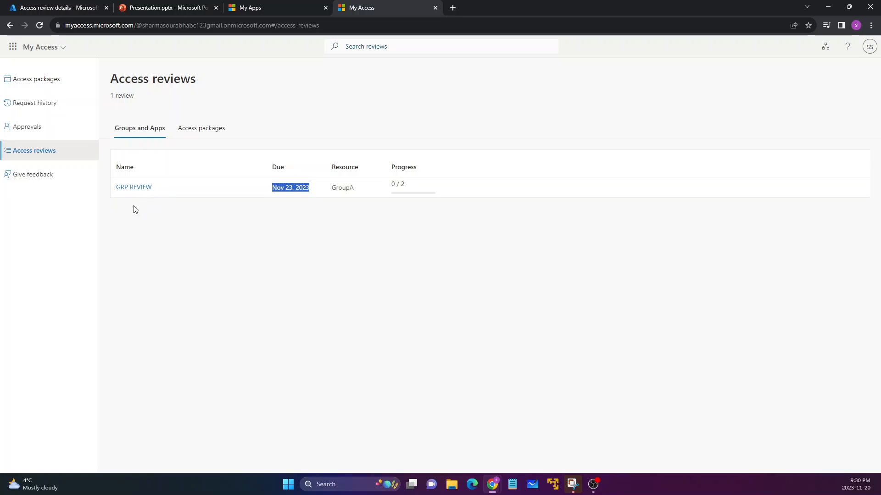
left_click(133, 188)
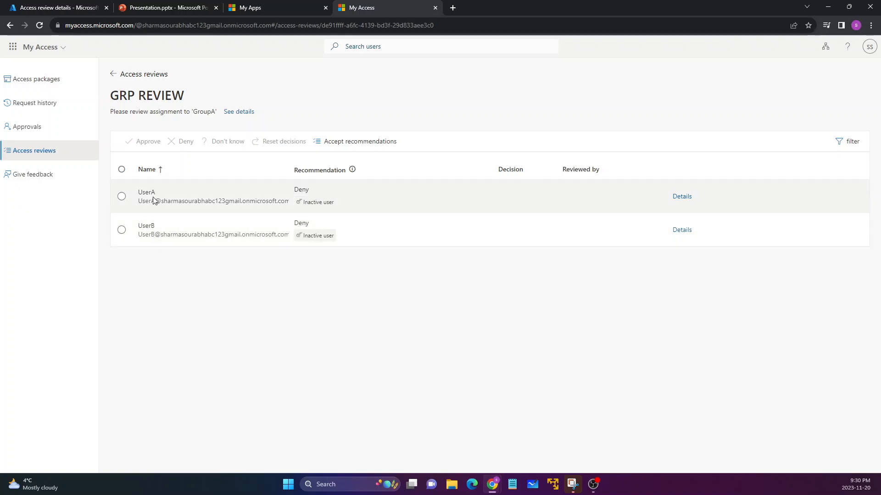
Deny UserA continued access to GroupA with the reason "This is not required".
left_click(122, 197)
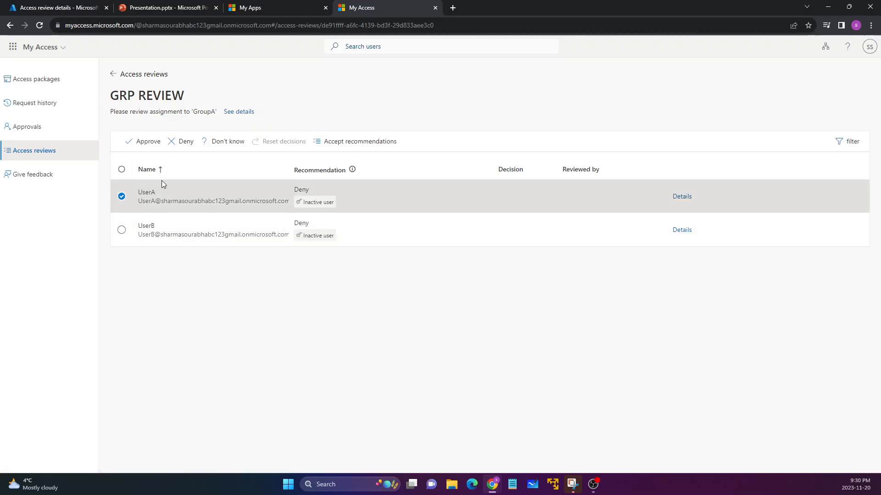
left_click(186, 142)
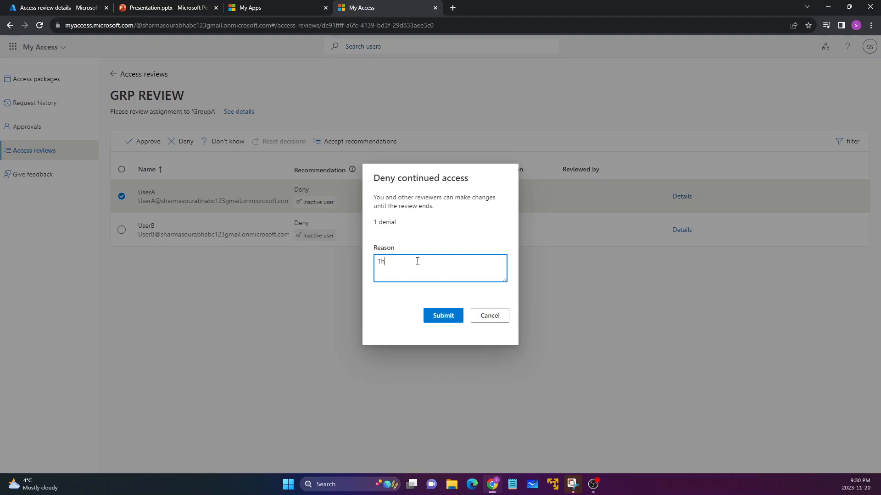
type("This is not required")
left_click(443, 316)
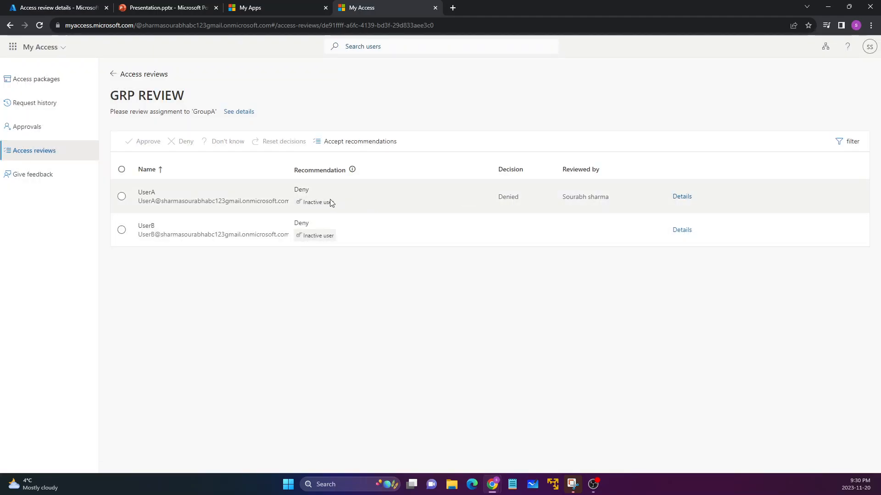
Approve UserB's continued access to GroupA with the reason "This needs access".
left_click(122, 230)
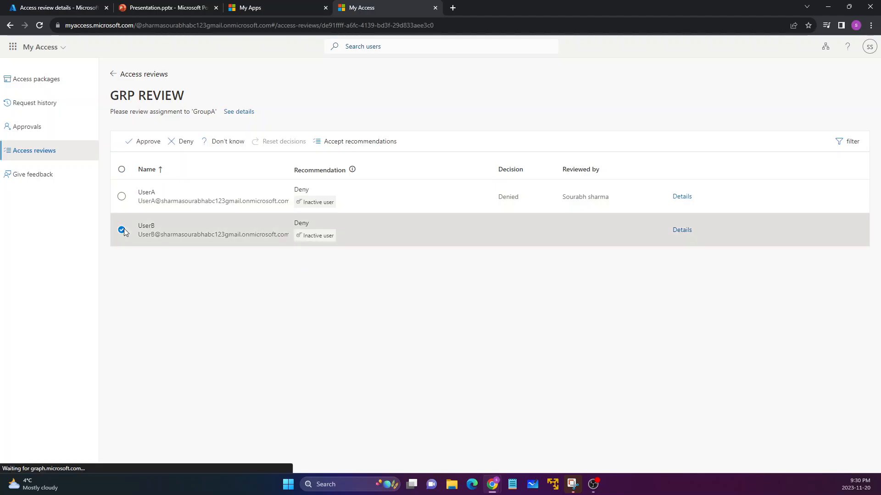
left_click(147, 153)
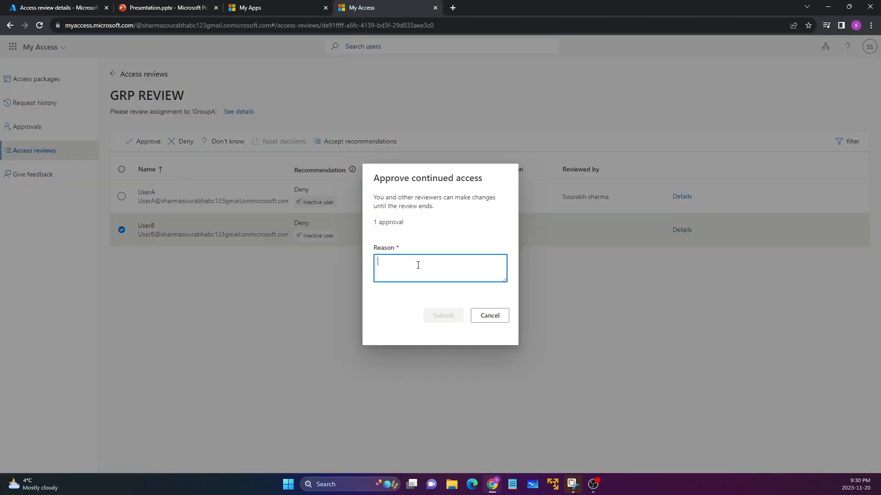
type("Thus n")
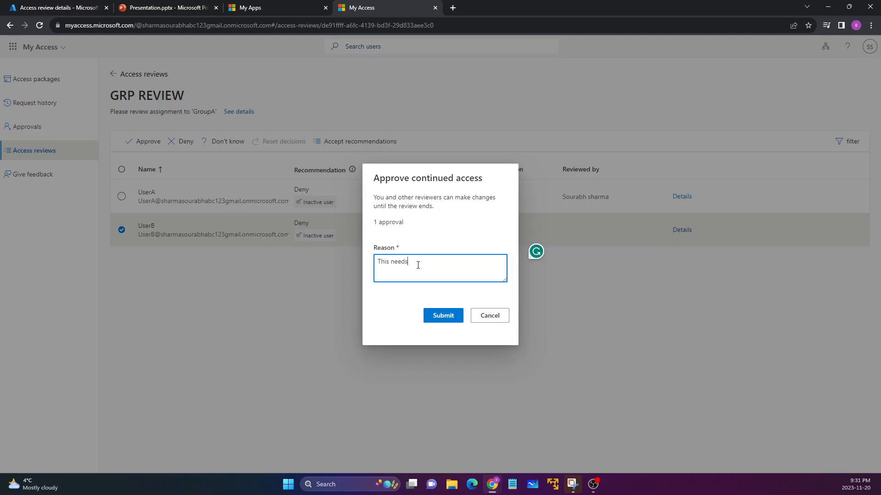
type("eeds access")
left_click_drag(375, 247, 438, 285)
left_click(413, 282)
left_click(444, 320)
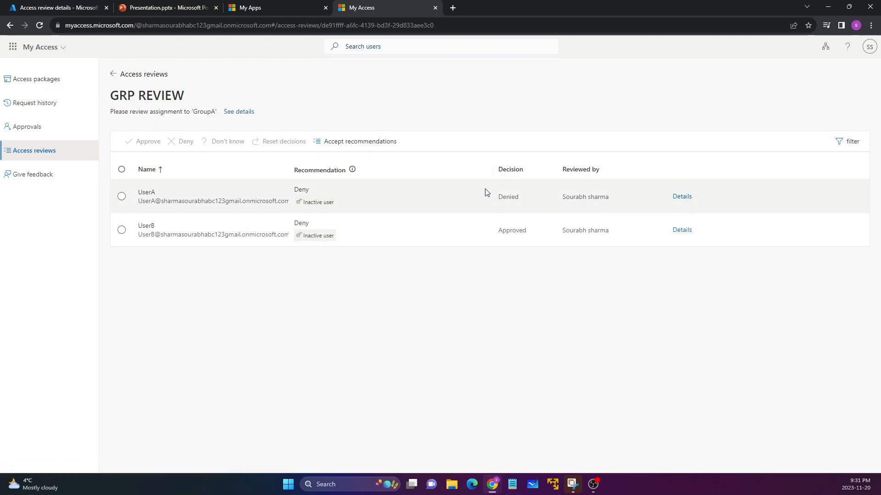
Check the recorded decisions for UserA and UserB in GRP REVIEW.
left_click(535, 192)
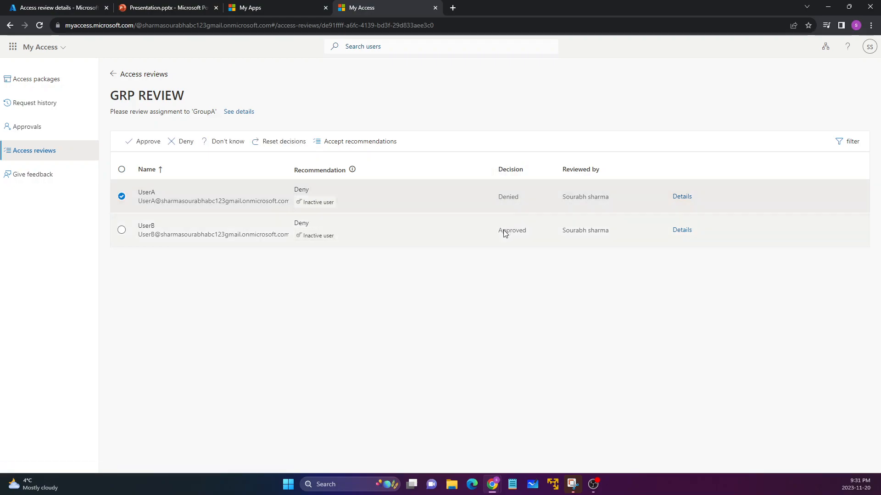
left_click(520, 233)
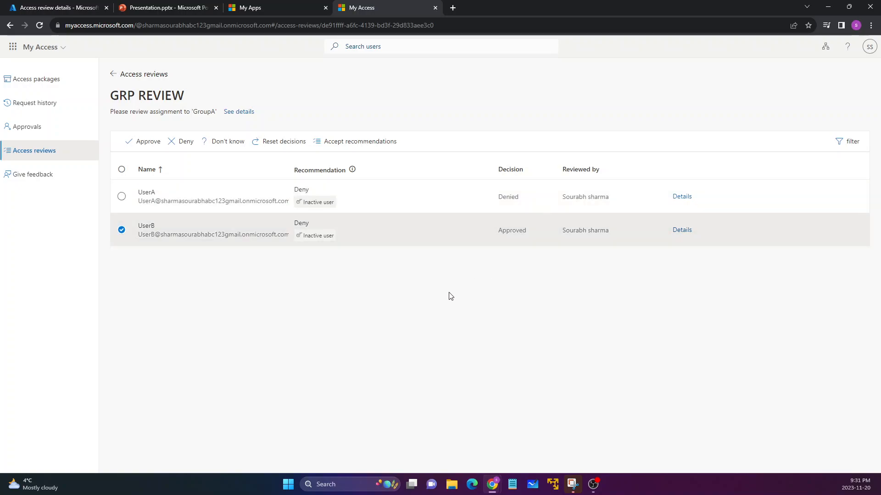
left_click(121, 230)
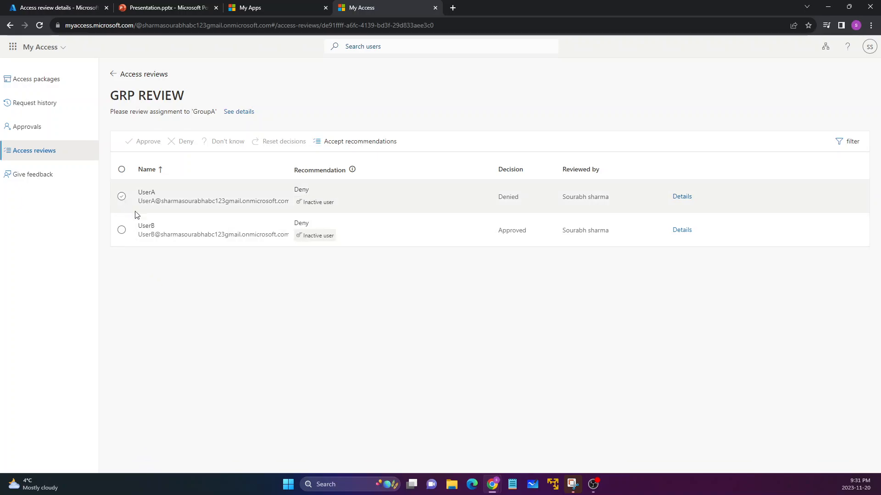
left_click(122, 196)
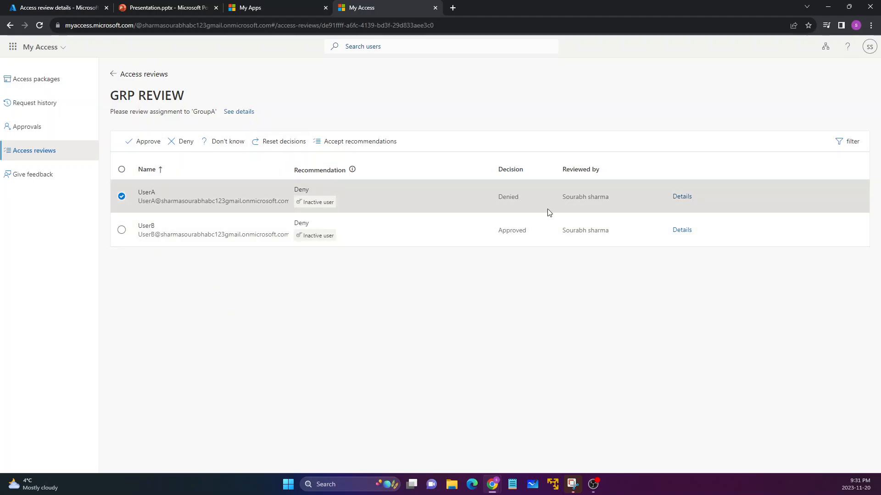
Switch to the Azure portal and open the members of GroupA in Microsoft Entra ID.
left_click(257, 7)
left_click(52, 6)
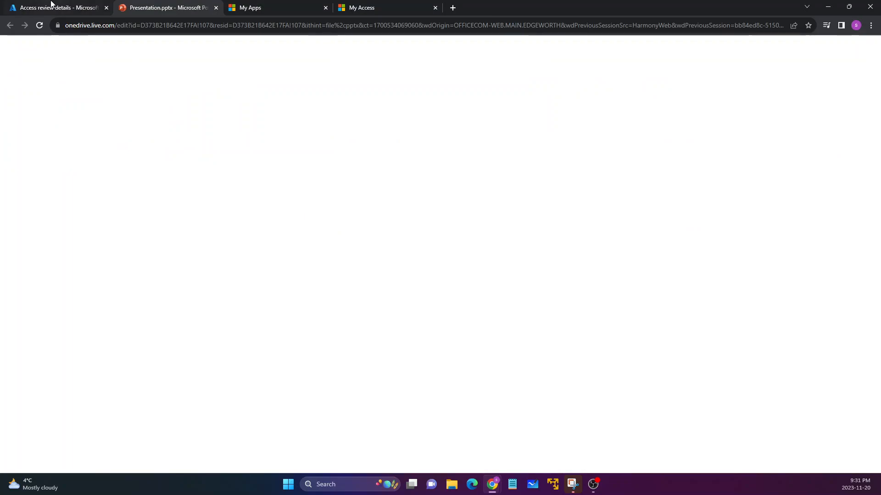
left_click(28, 73)
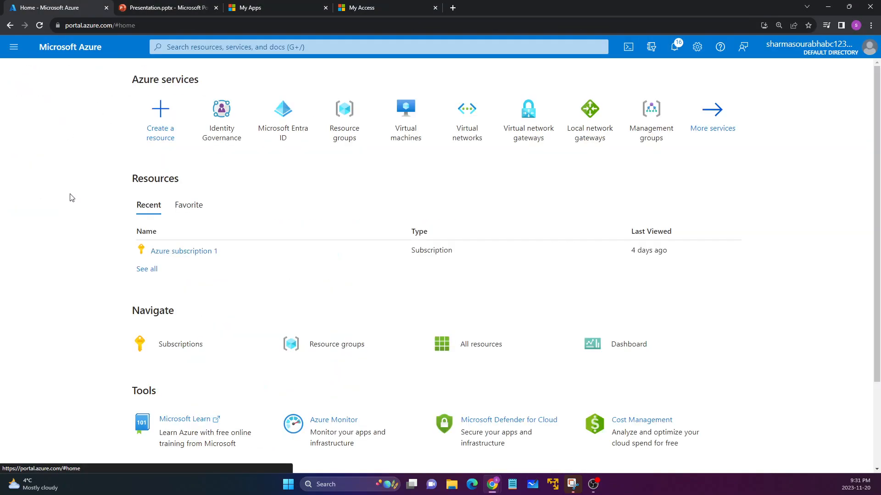
left_click(283, 133)
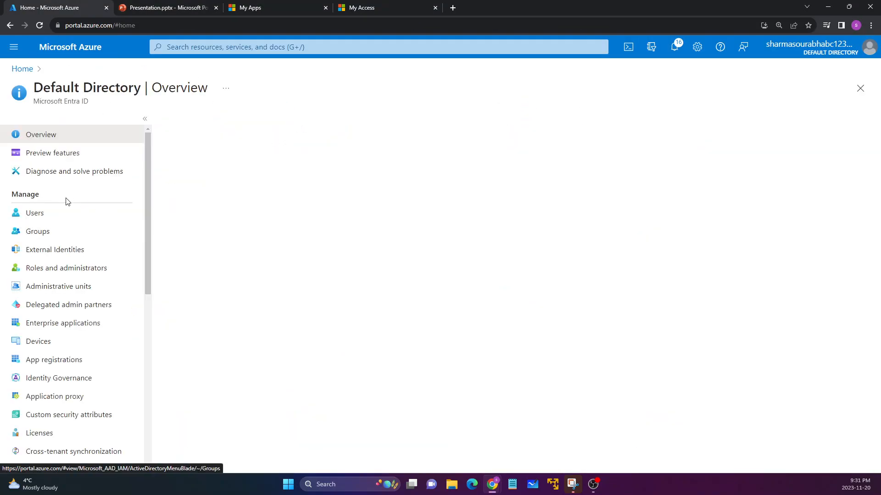
left_click(40, 231)
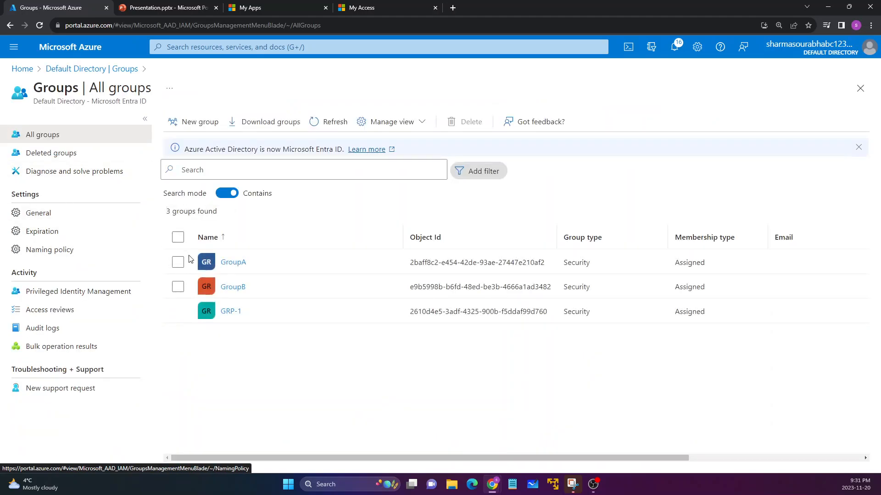
left_click(230, 262)
left_click(25, 213)
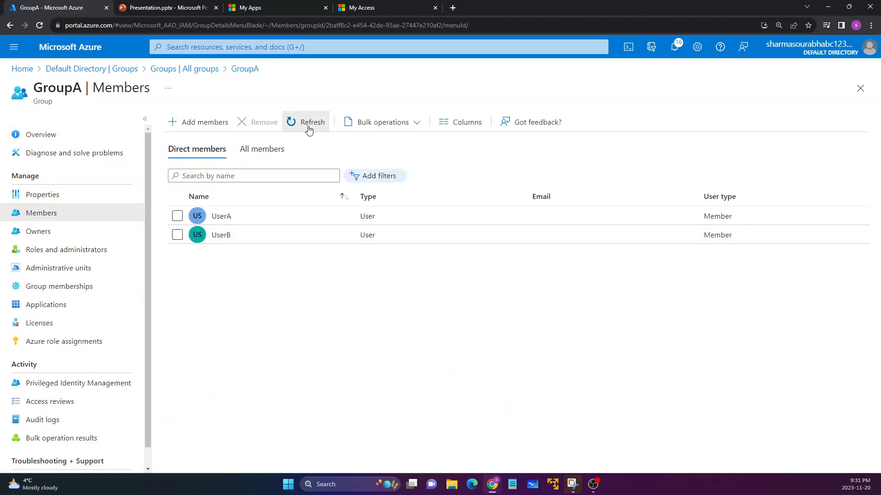
Refresh GroupA's member list, check whether UserA and UserB are listed, and reload the page.
left_click(306, 124)
left_click_drag(224, 216, 260, 336)
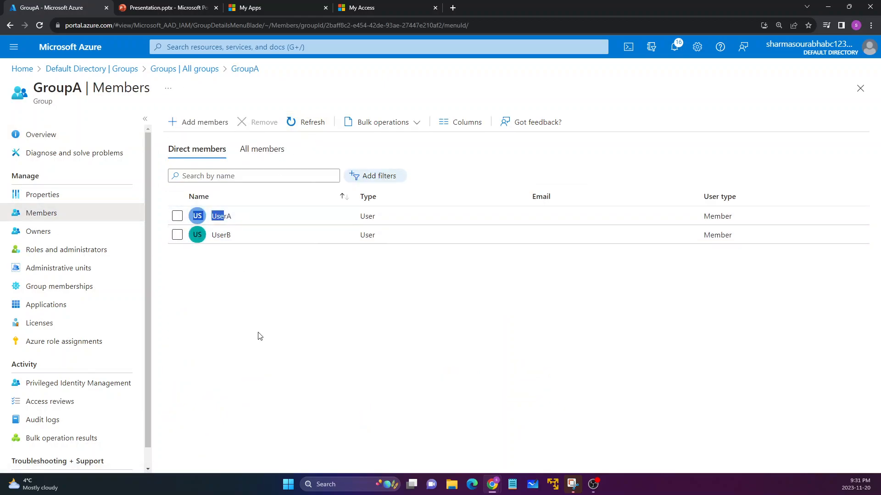
left_click(250, 266)
left_click_drag(242, 221, 211, 236)
left_click(233, 264)
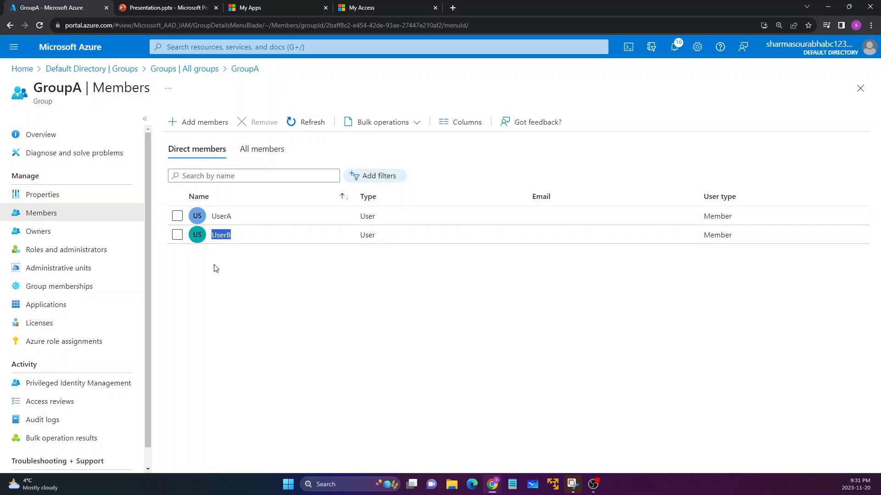
left_click(299, 134)
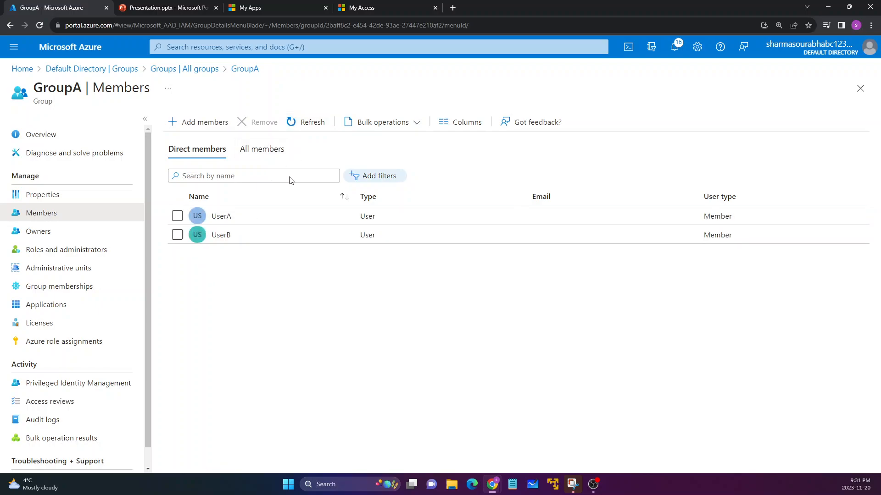
left_click(44, 26)
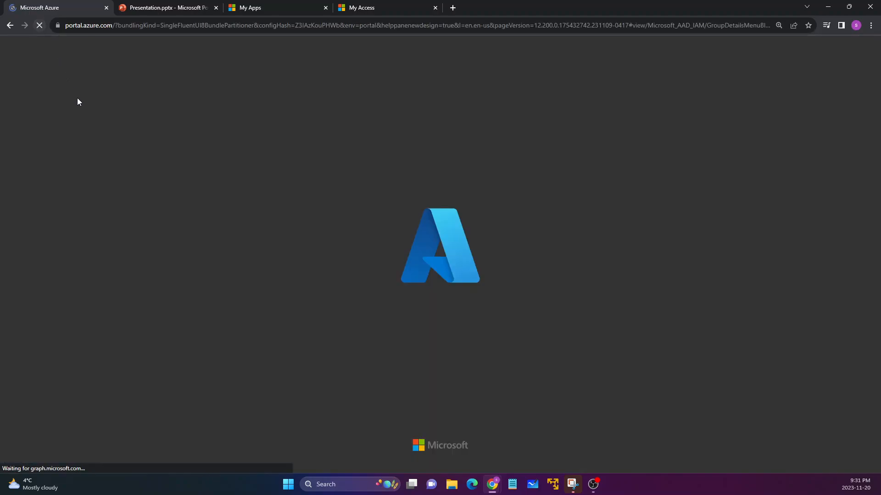